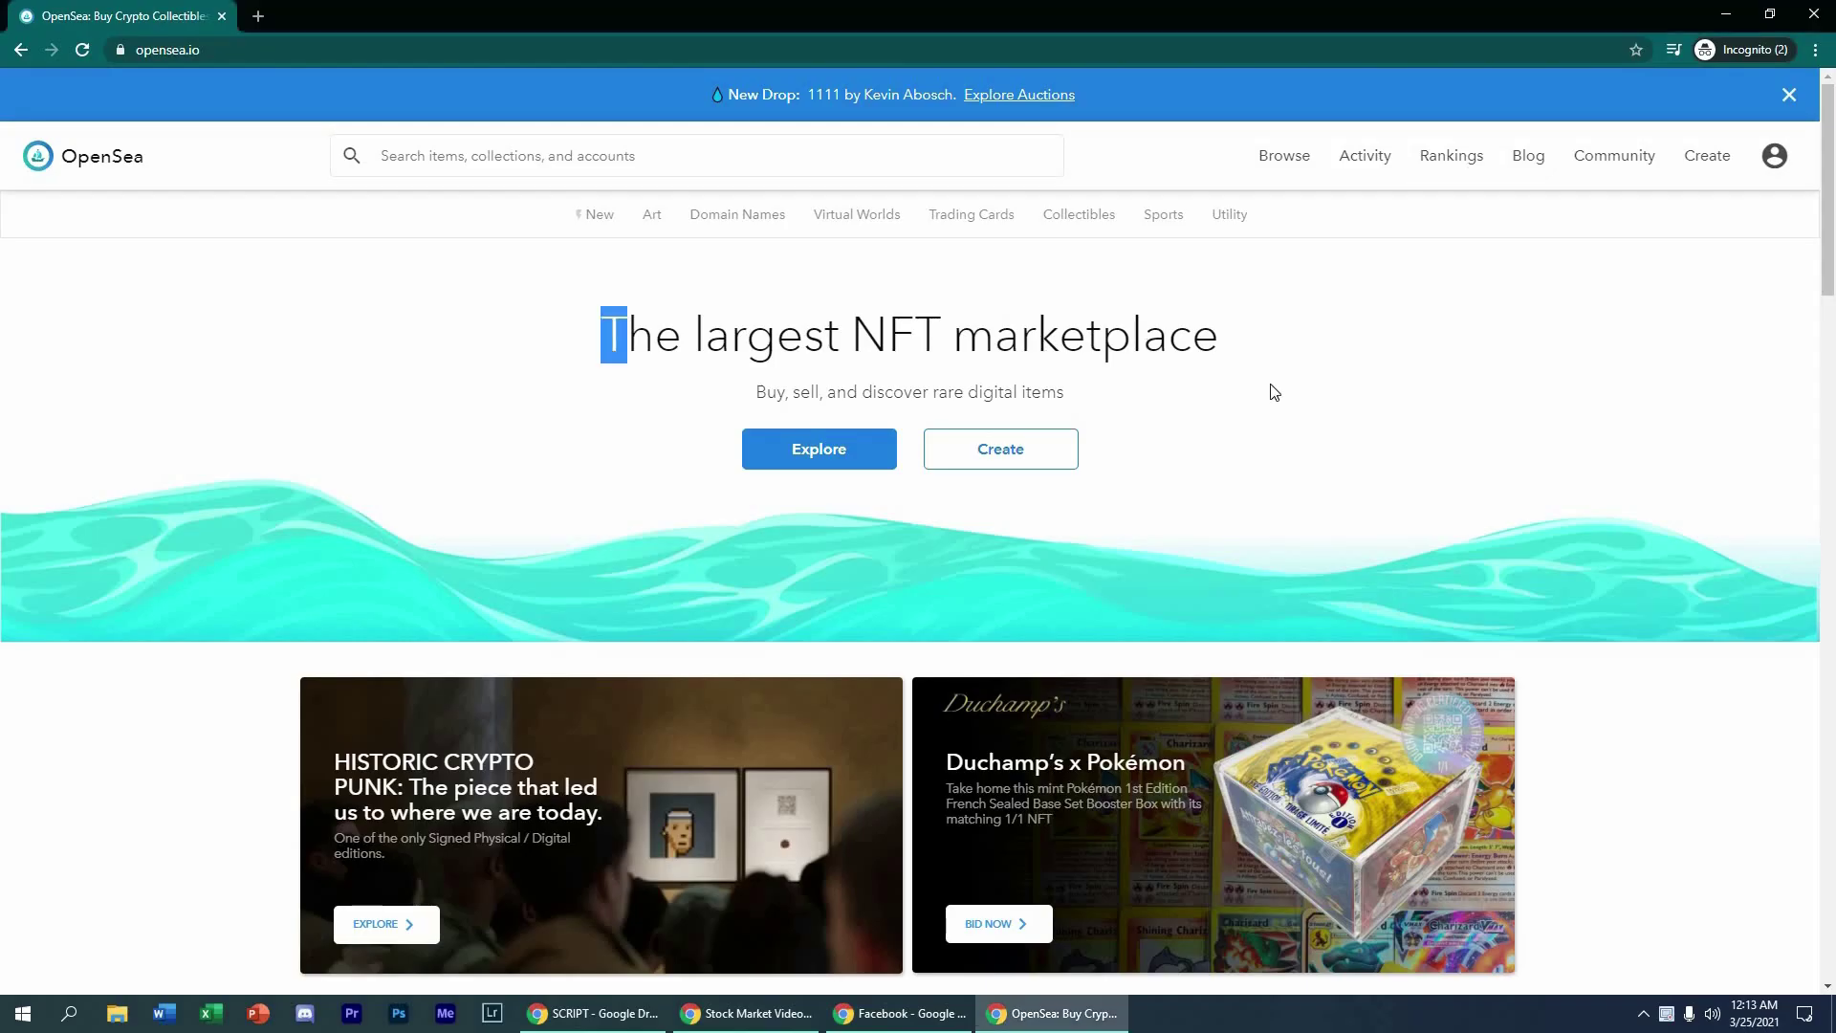
# Step: Show the Rankings table by 7-day volume, topped by Ethereum Name Service at 741.60
pyautogui.moveTo(1274, 392); pyautogui.dragTo(1271, 389)
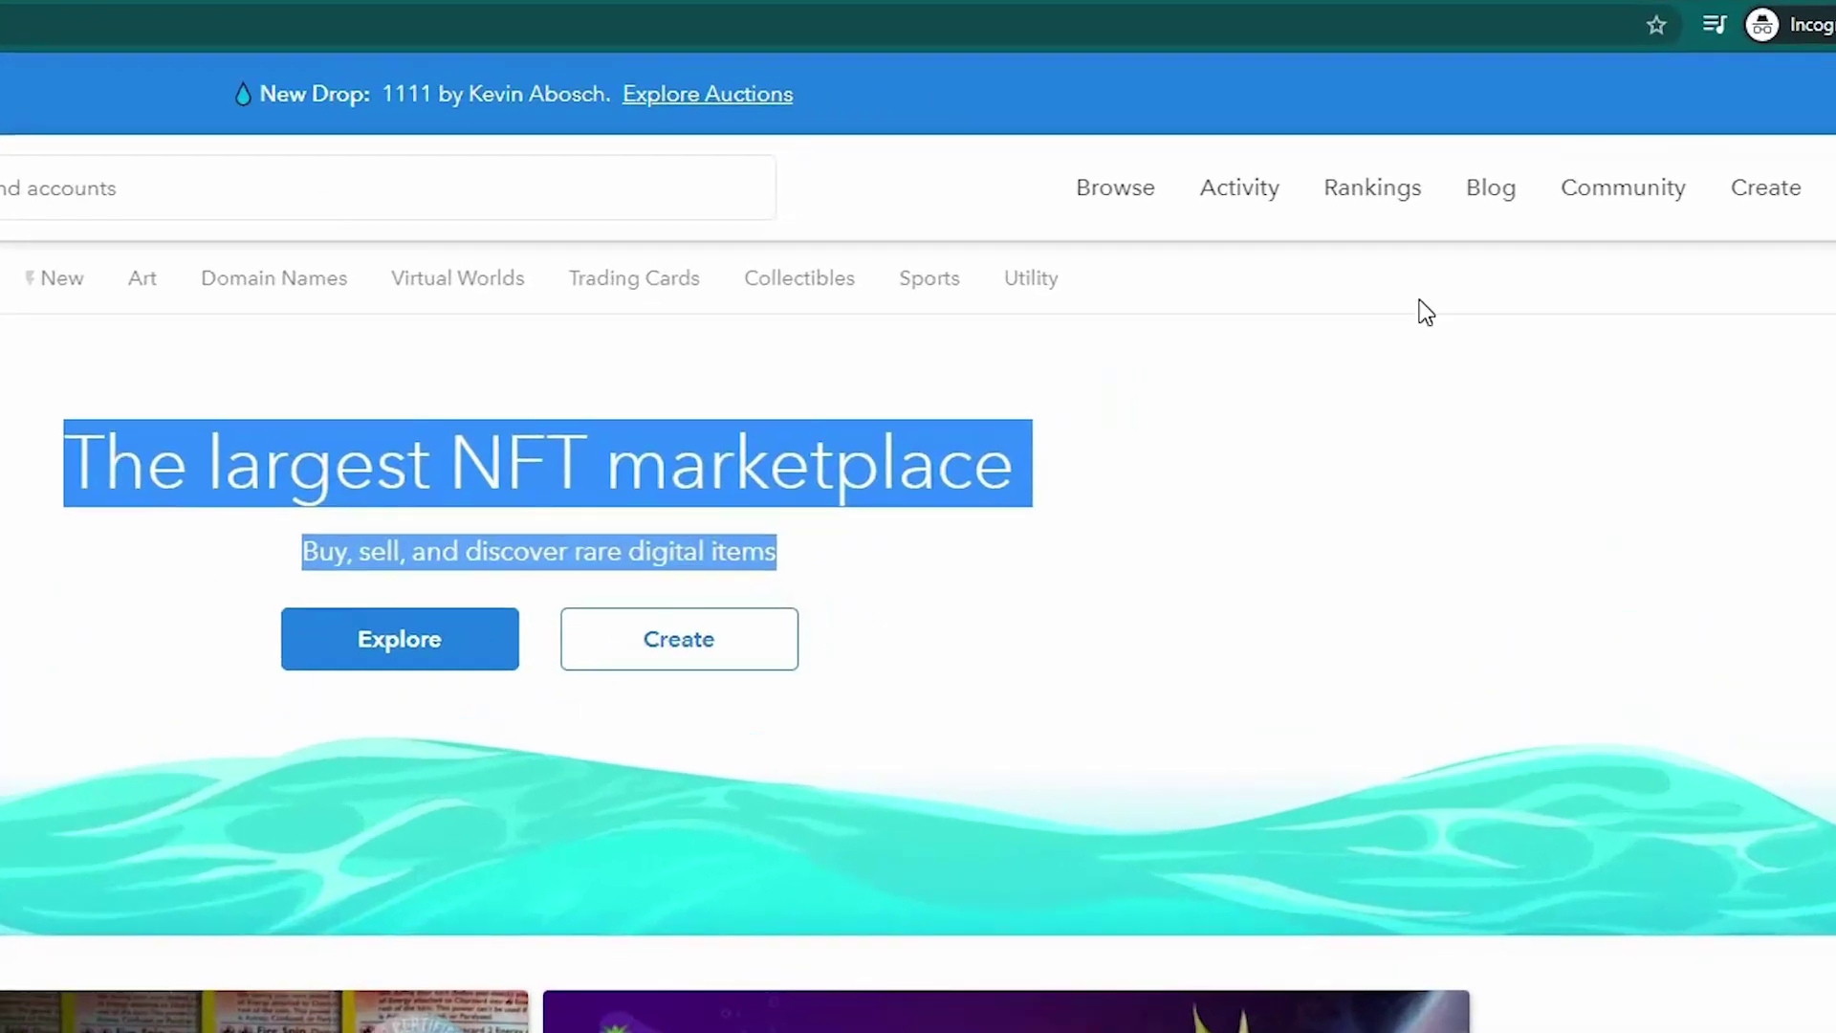
pyautogui.click(1419, 300)
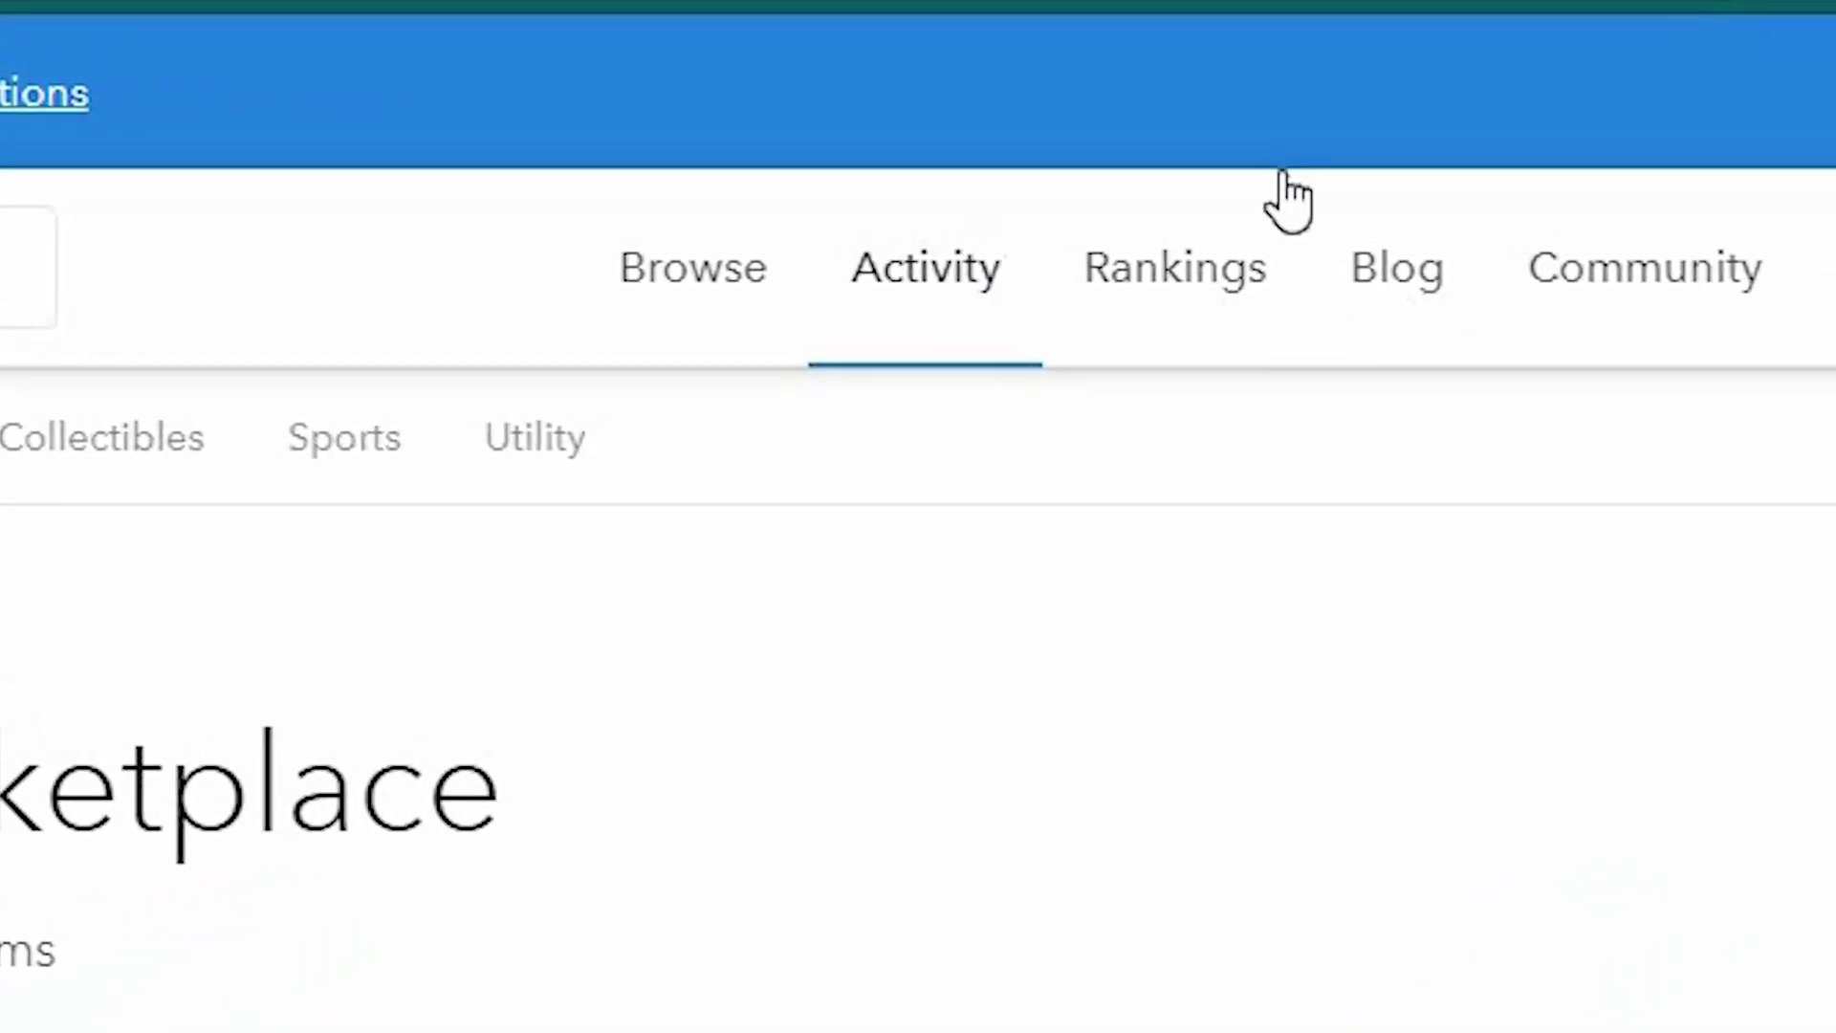
pyautogui.click(870, 358)
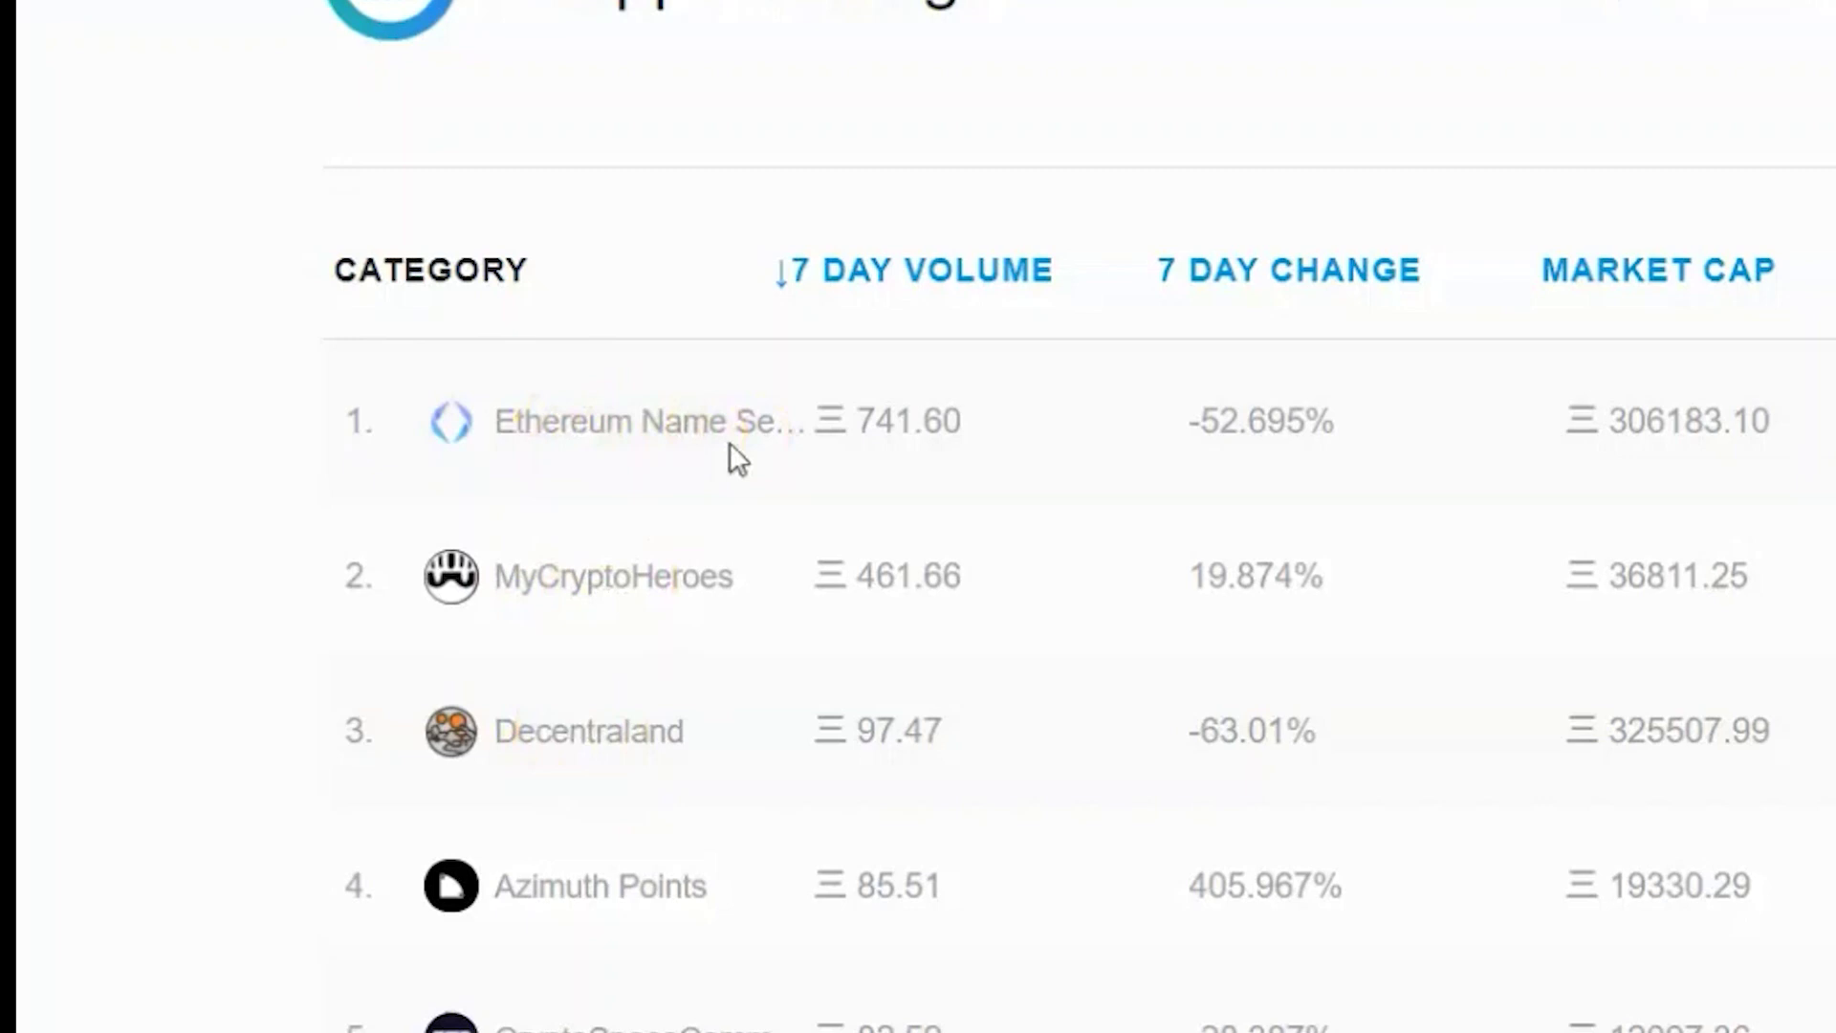
pyautogui.click(729, 442)
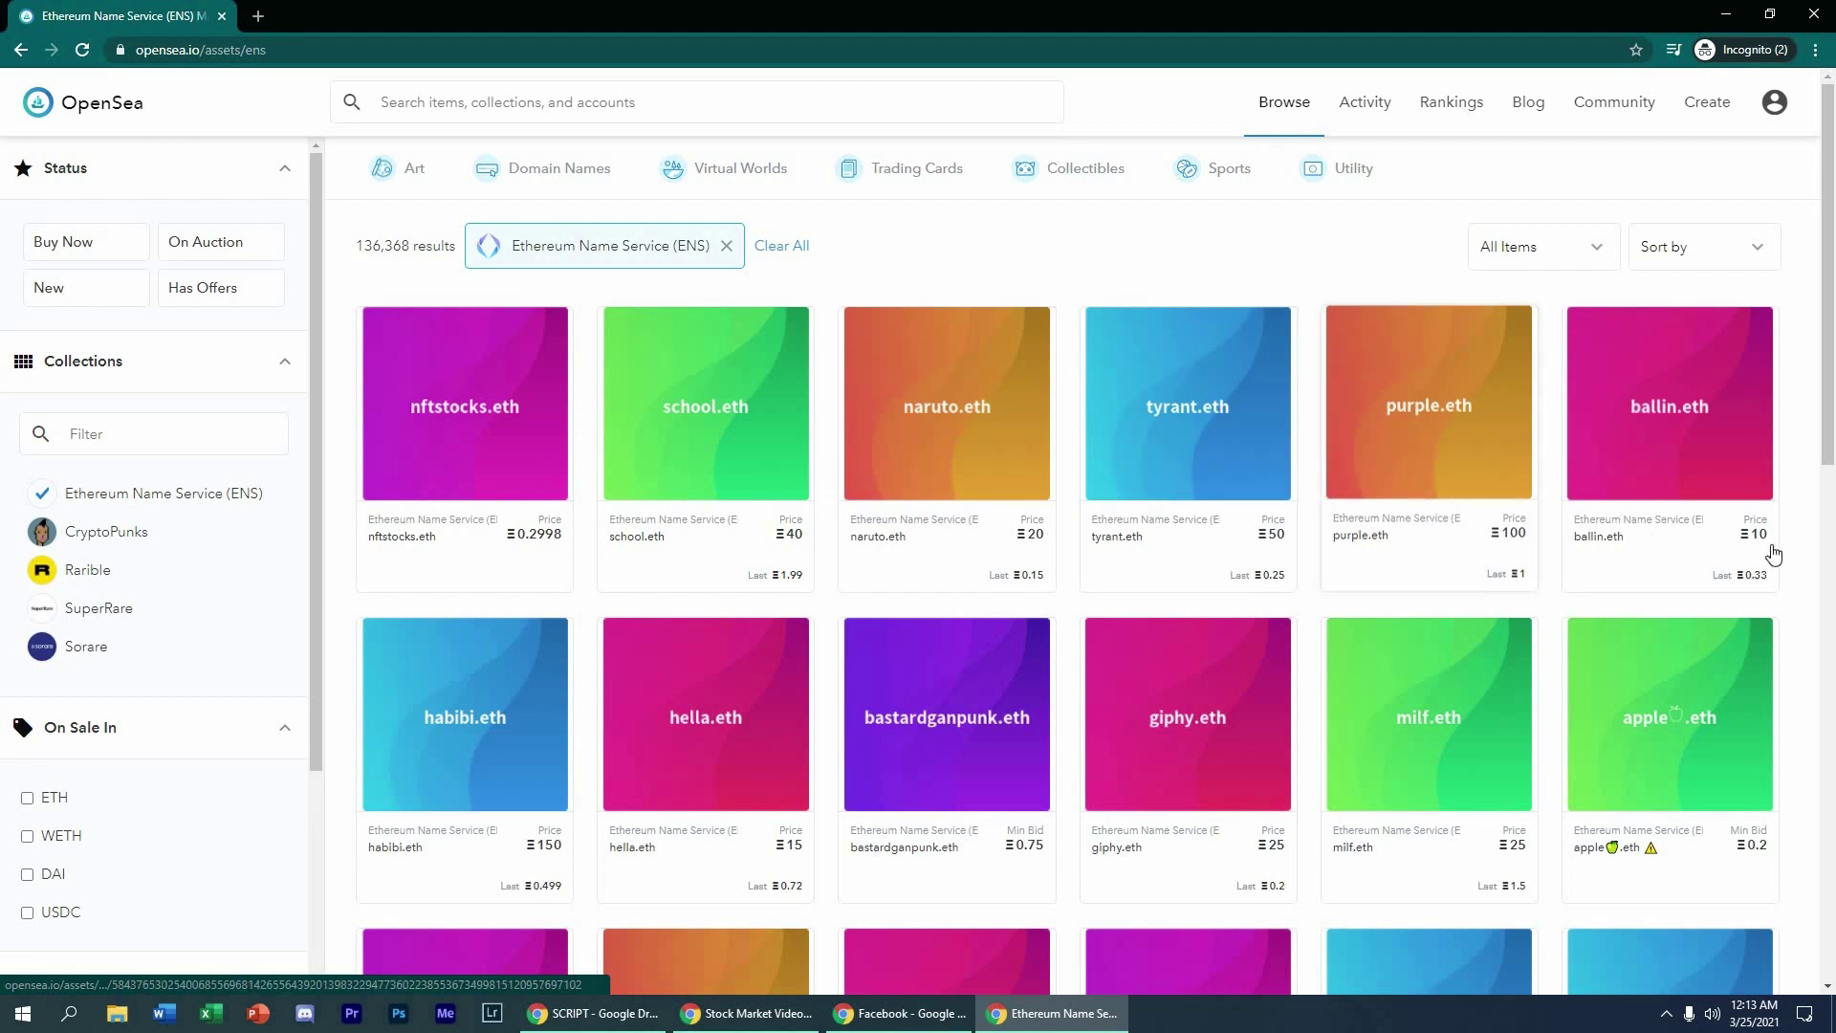
# Step: Scroll through the ENS domain listings such as nftstocks.eth and school.eth
pyautogui.scroll(-1, 573, 565)
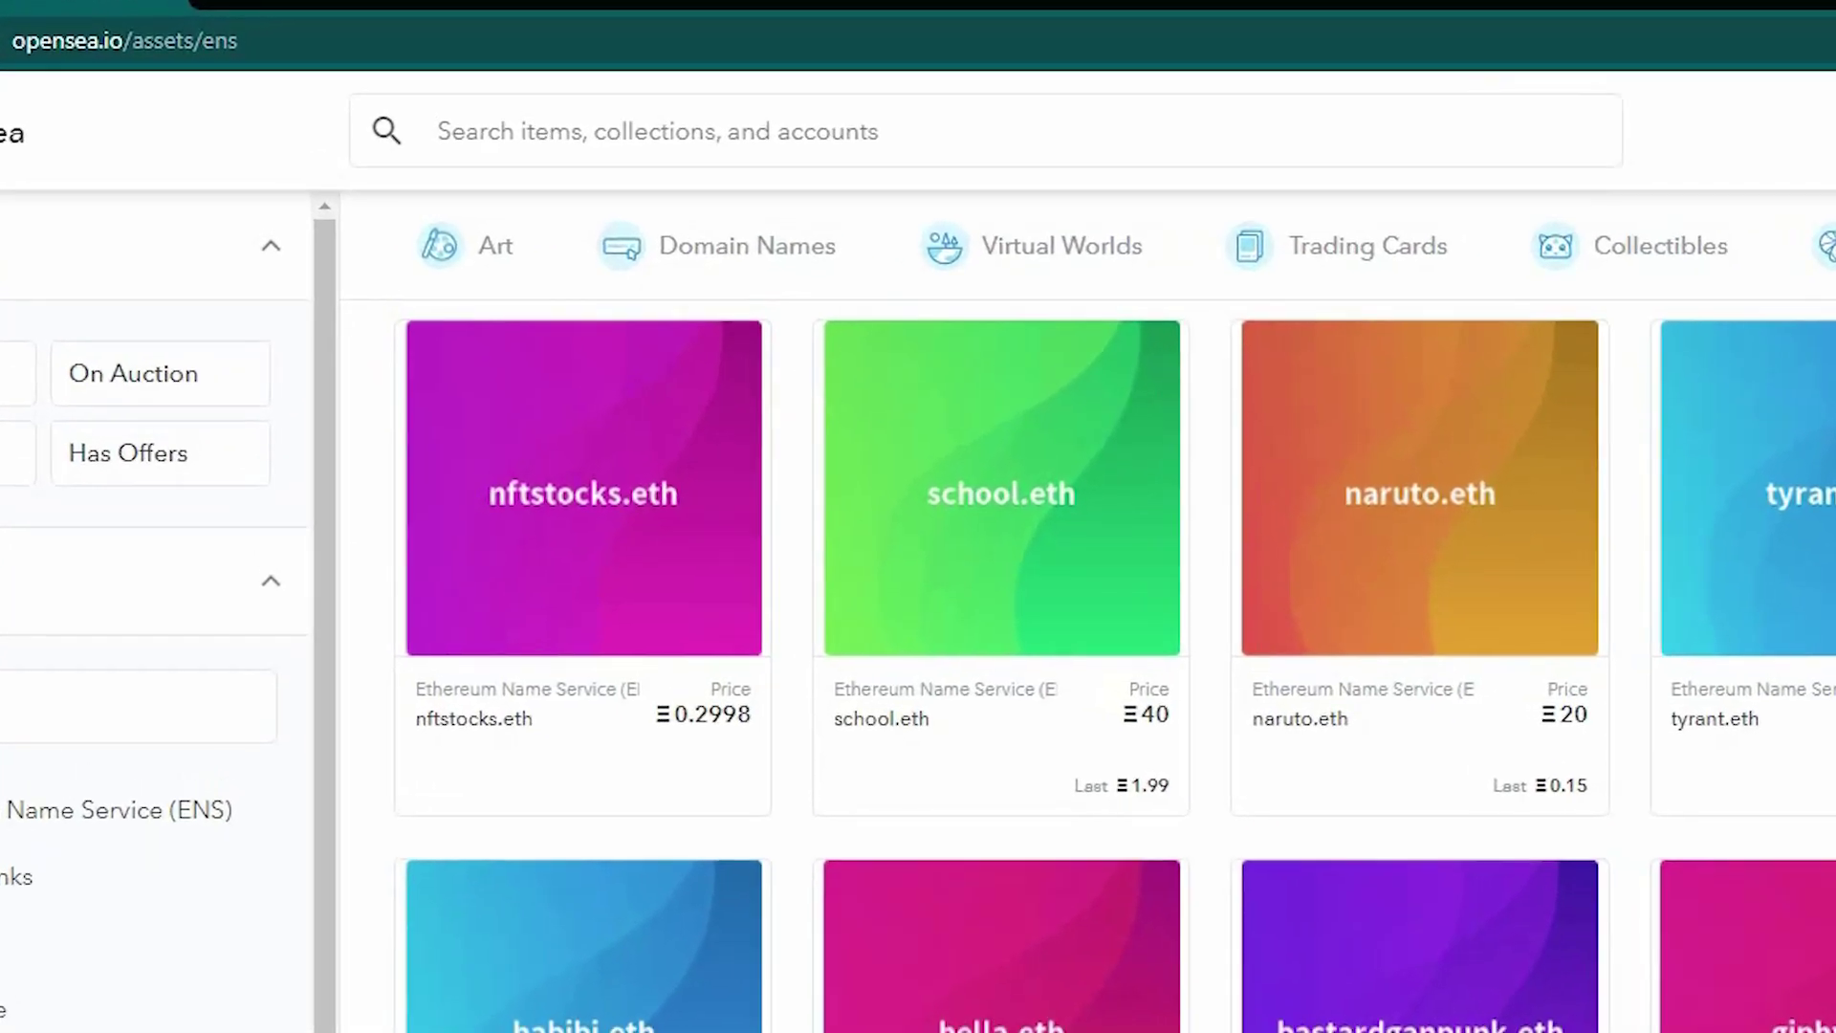
pyautogui.scroll(-5, 1090, 669)
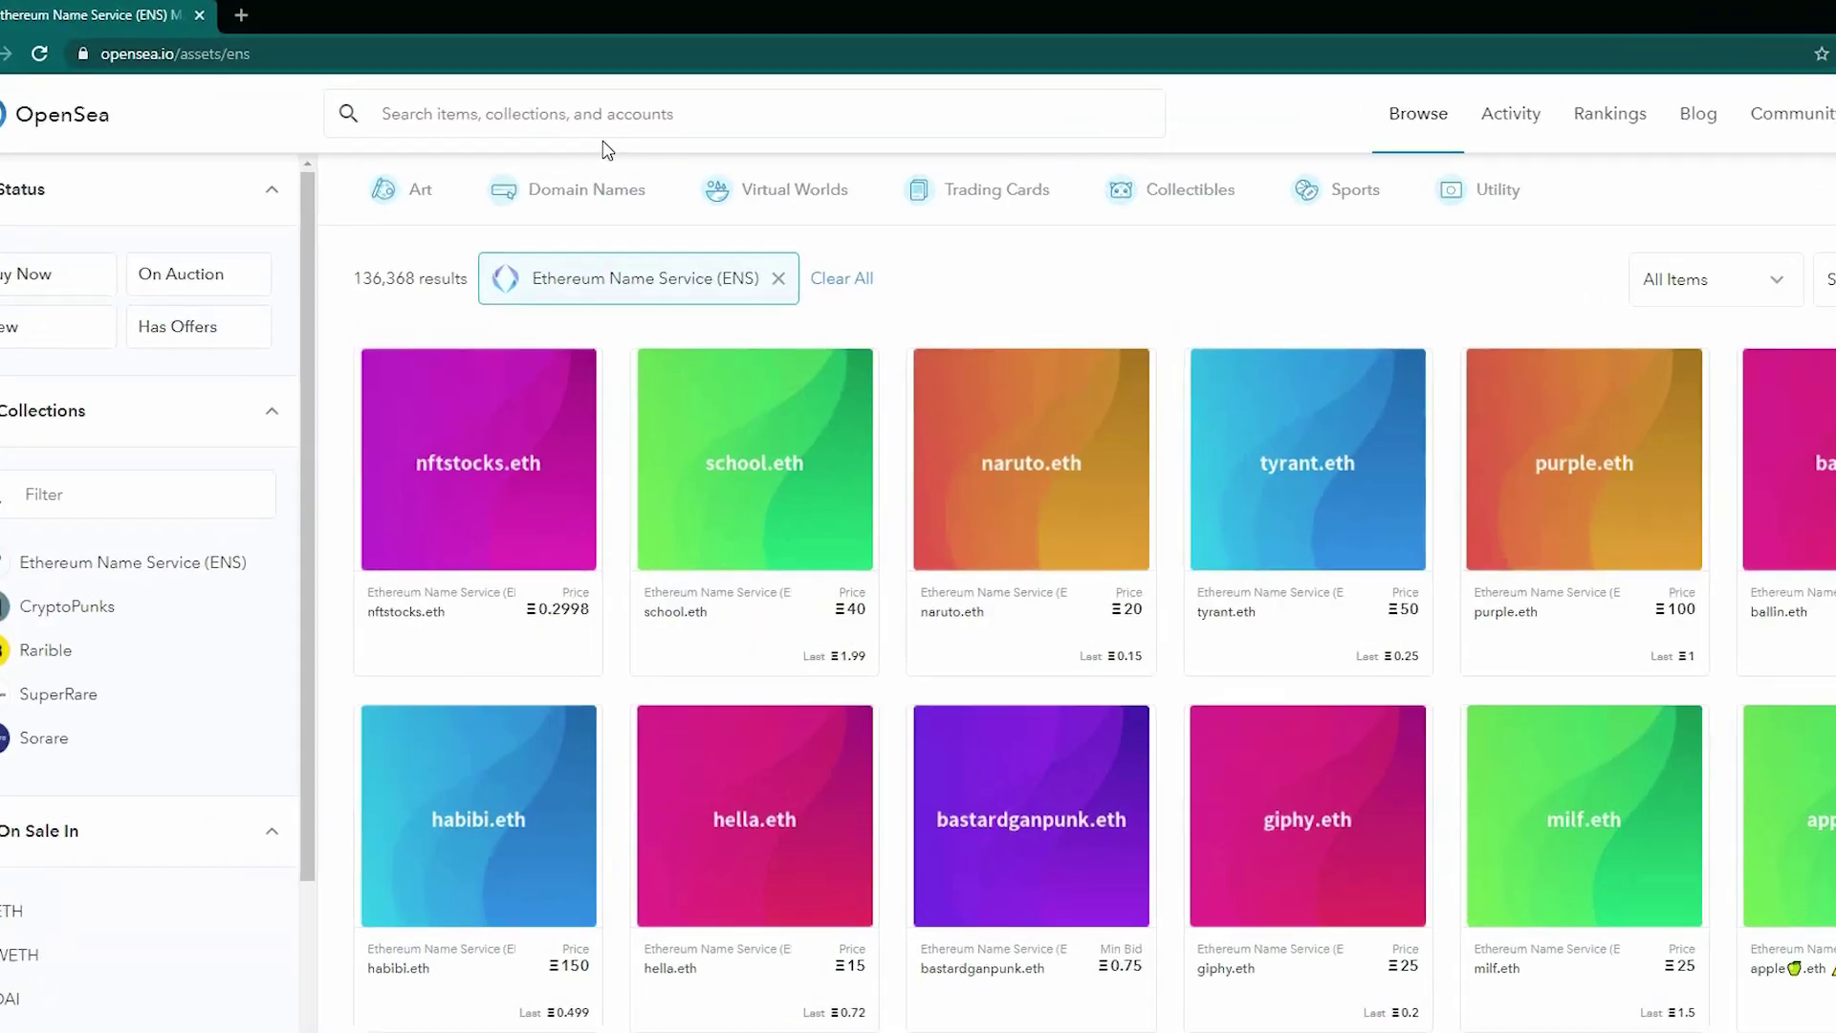
pyautogui.click(604, 139)
# Step: Search 'som' and open the Somnium Space VR land parcel collection
pyautogui.write('somn')
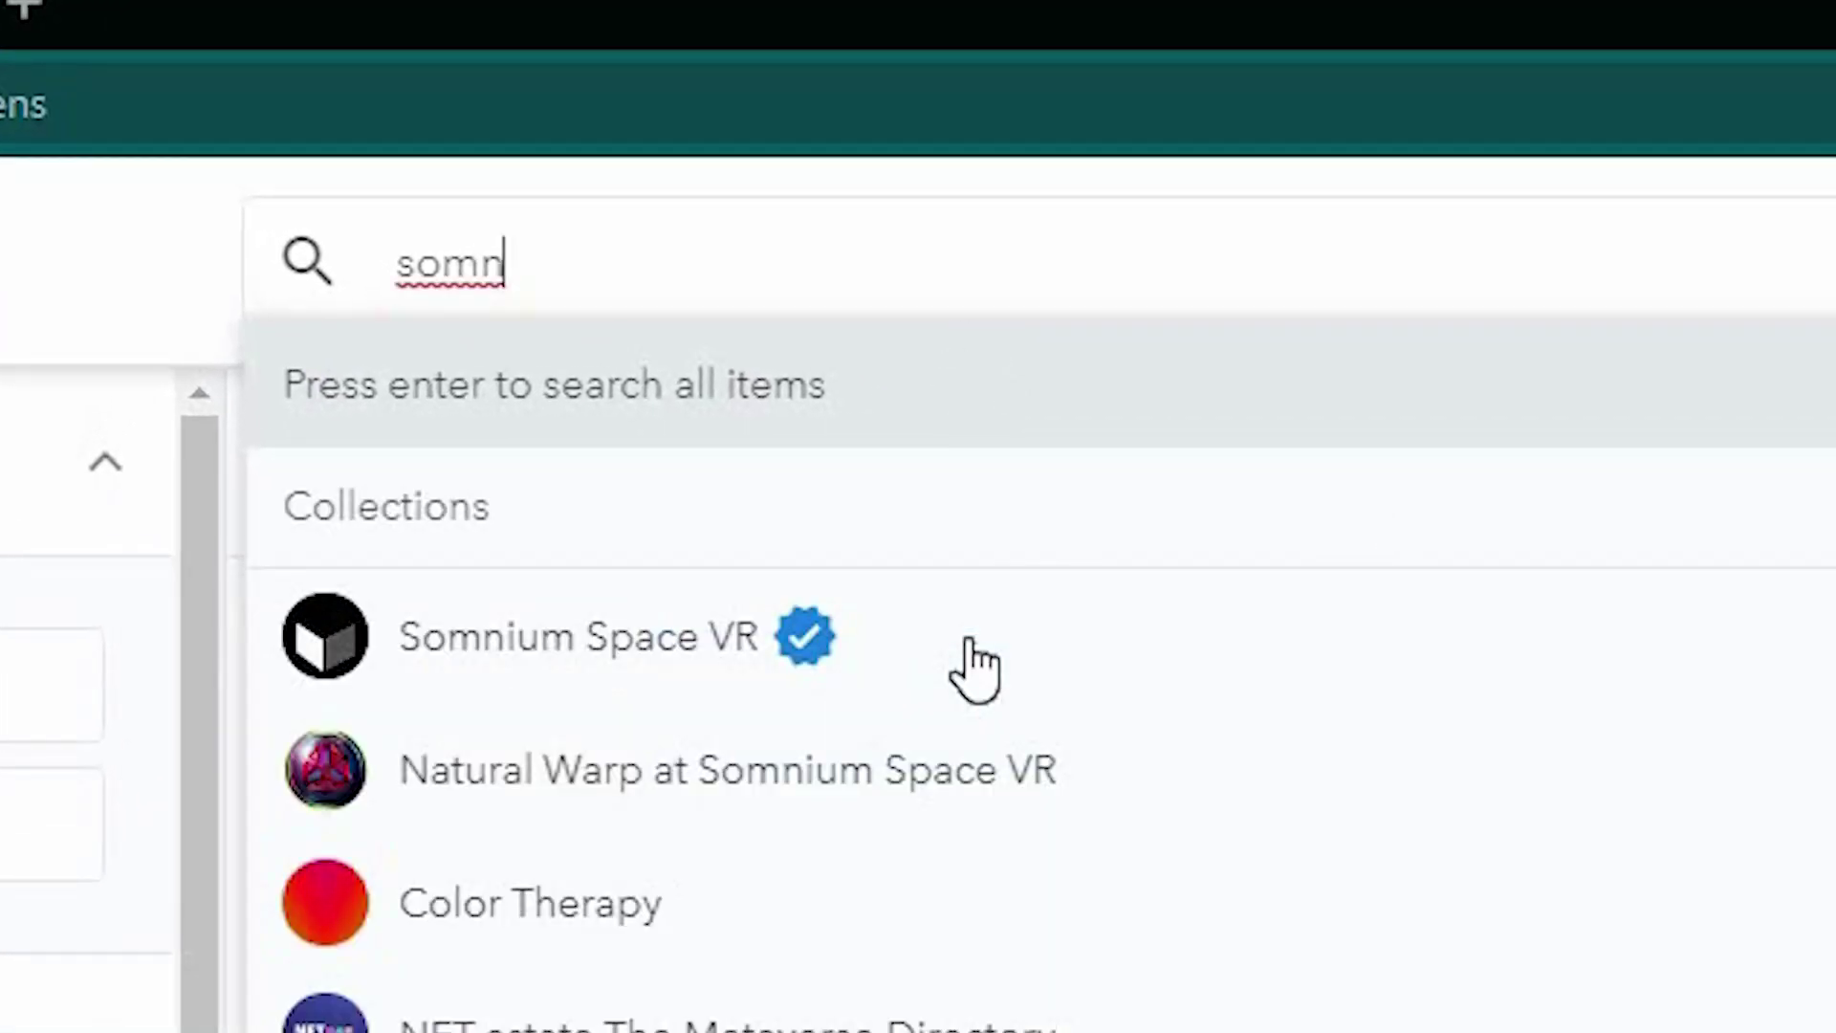
pyautogui.click(975, 670)
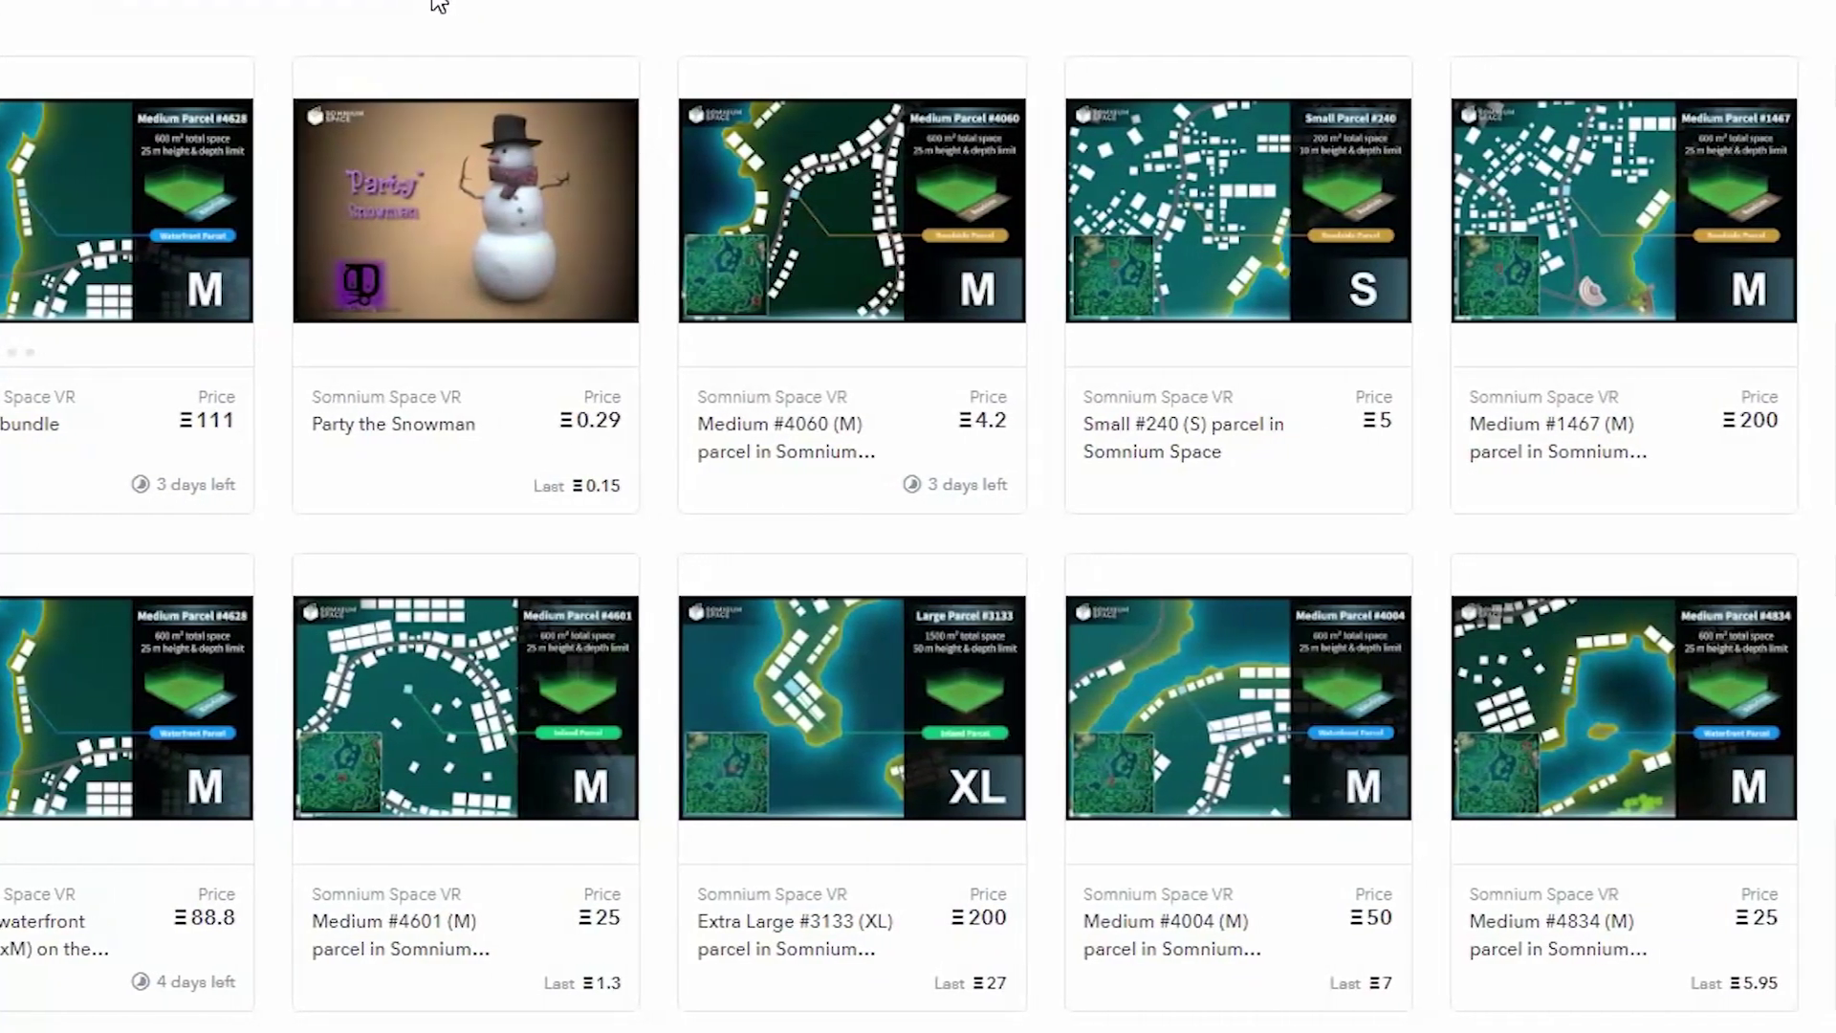
# Step: Open the Medium #4060 (M) parcel to see its Ξ4.2 price and price history chart
pyautogui.click(799, 210)
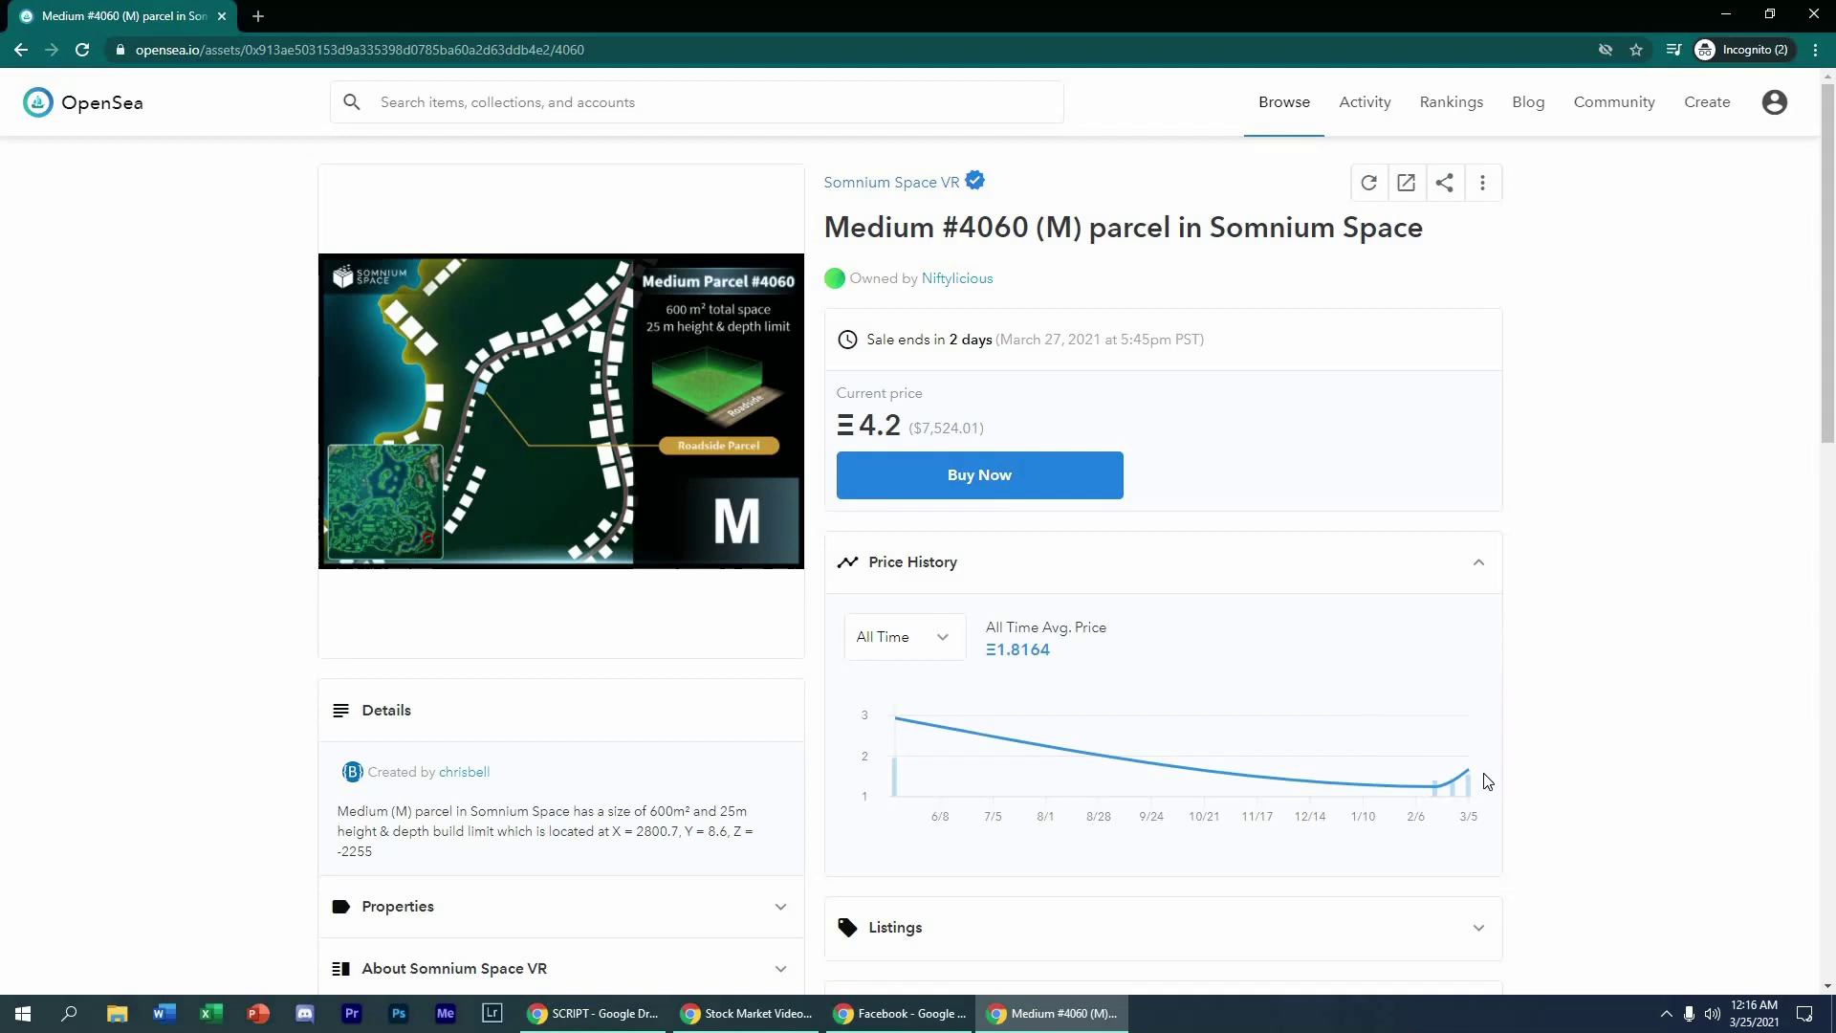
pyautogui.moveTo(1471, 775)
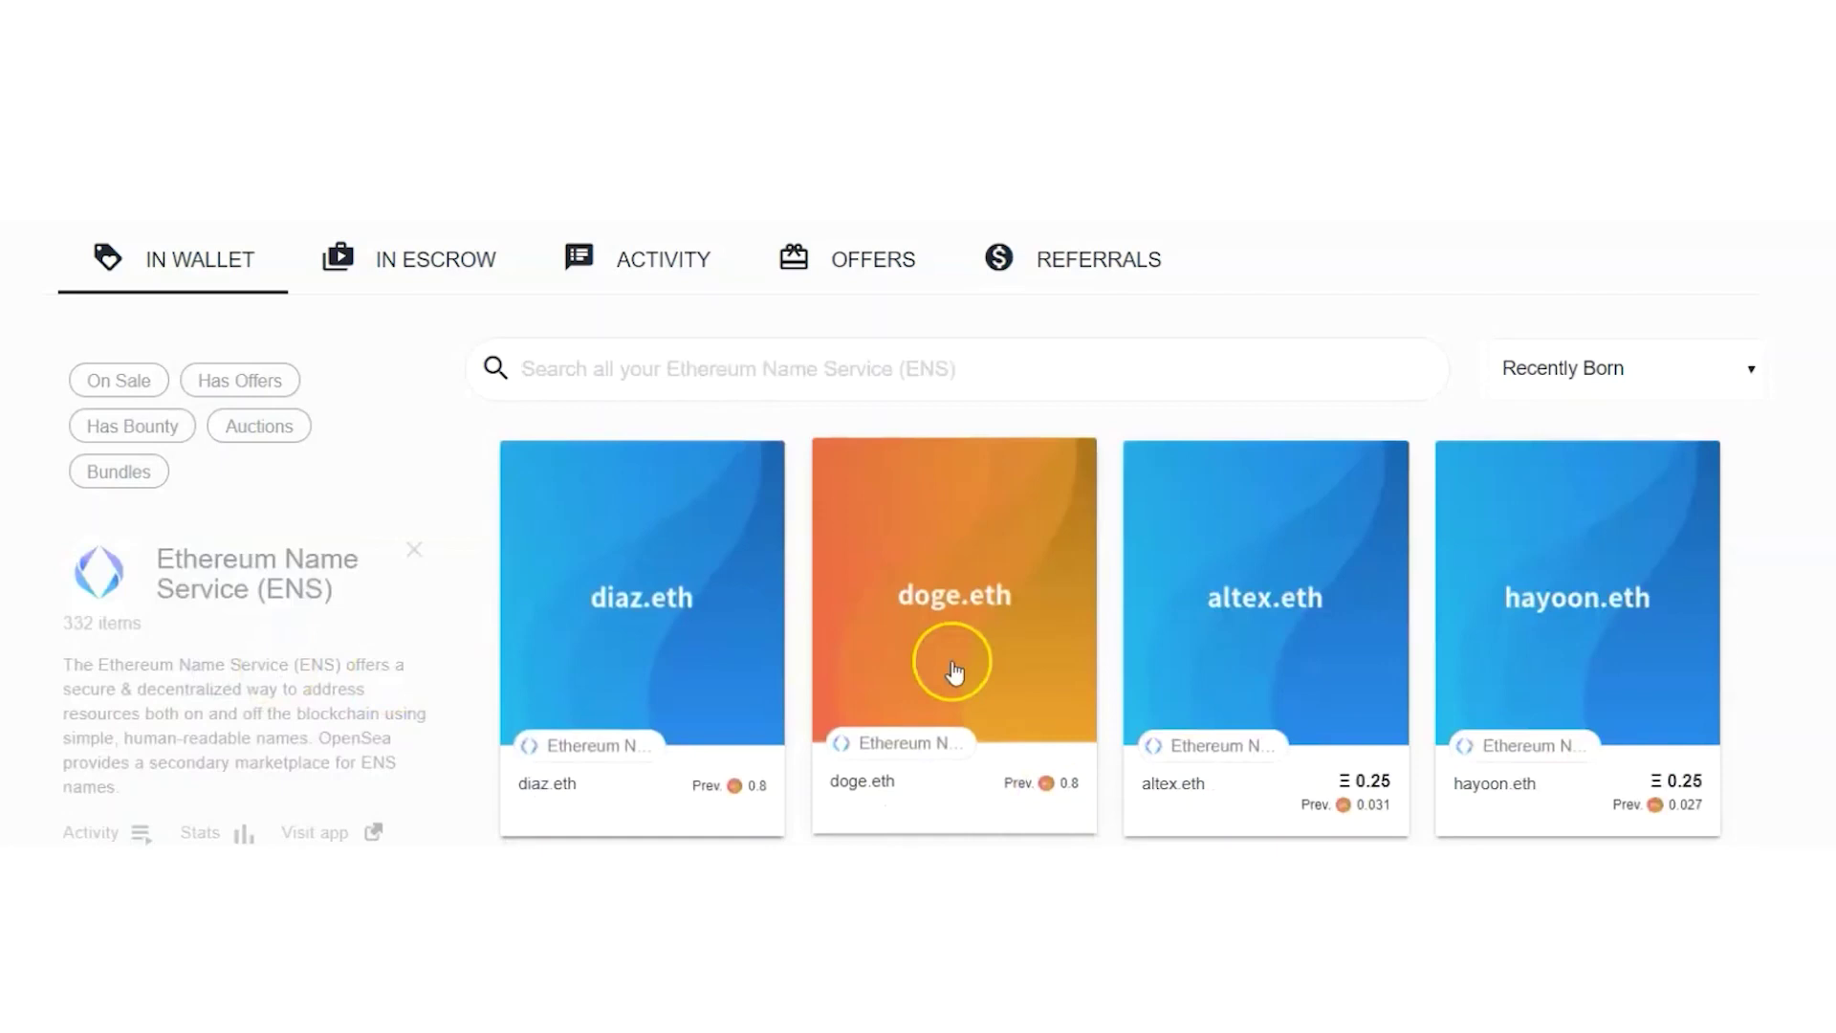
# Step: Review the wallet's IN WALLET items by category, then its OFFERS
pyautogui.click(191, 263)
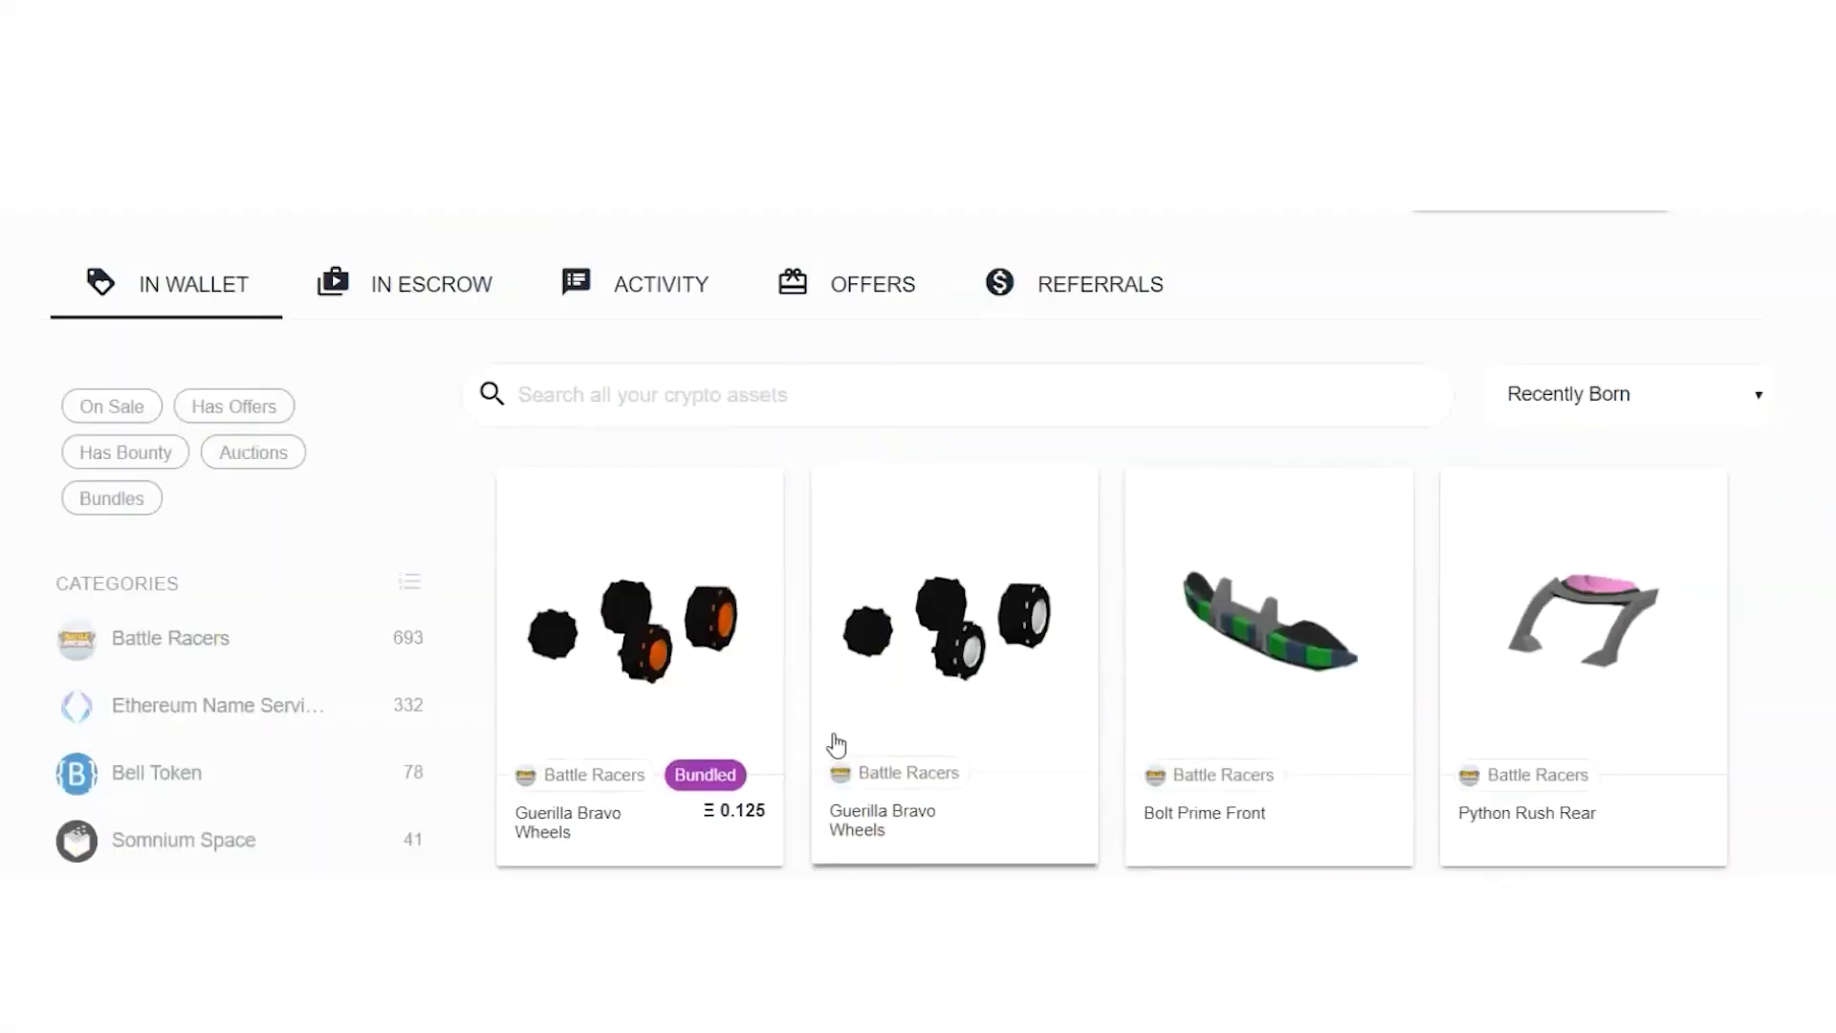
pyautogui.click(872, 284)
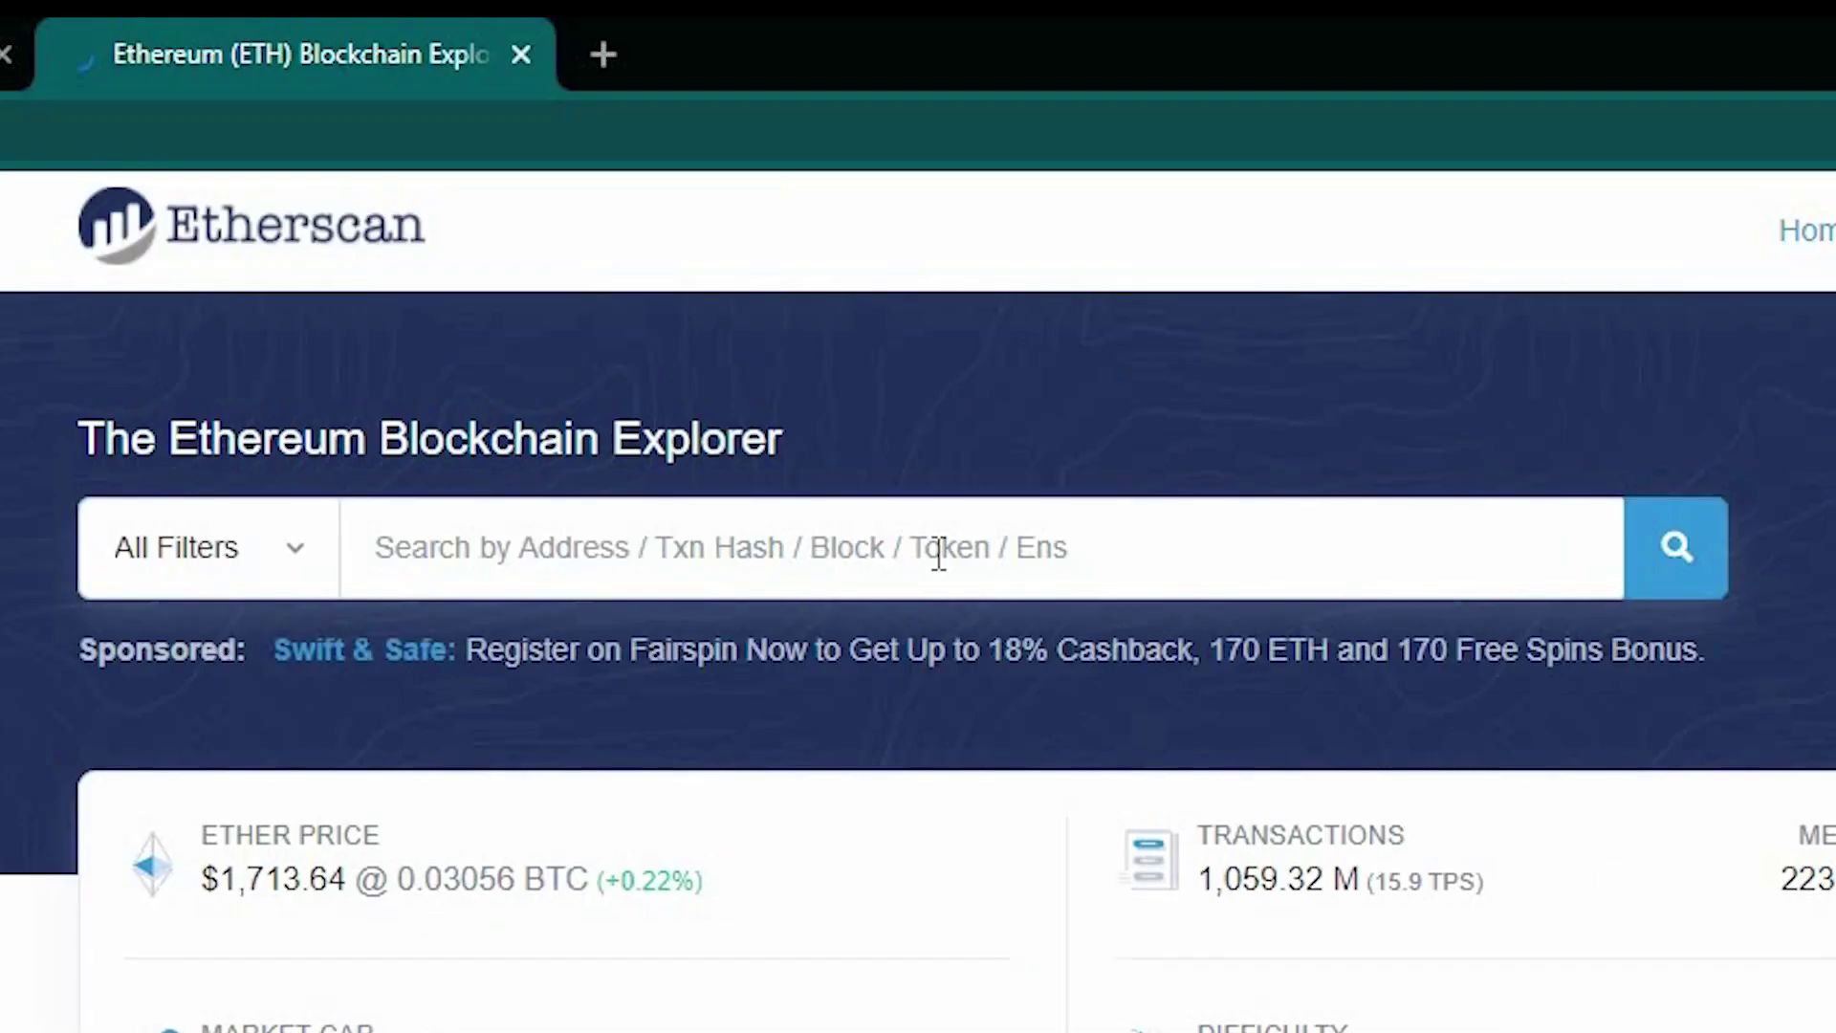
# Step: Look up the pasted wallet address on Etherscan to show its 4.564 Ether balance and transactions
pyautogui.click(1145, 446)
pyautogui.write('0xc9d483b27701a1299c09872b813bf9cb8251475a')
pyautogui.press('Return')
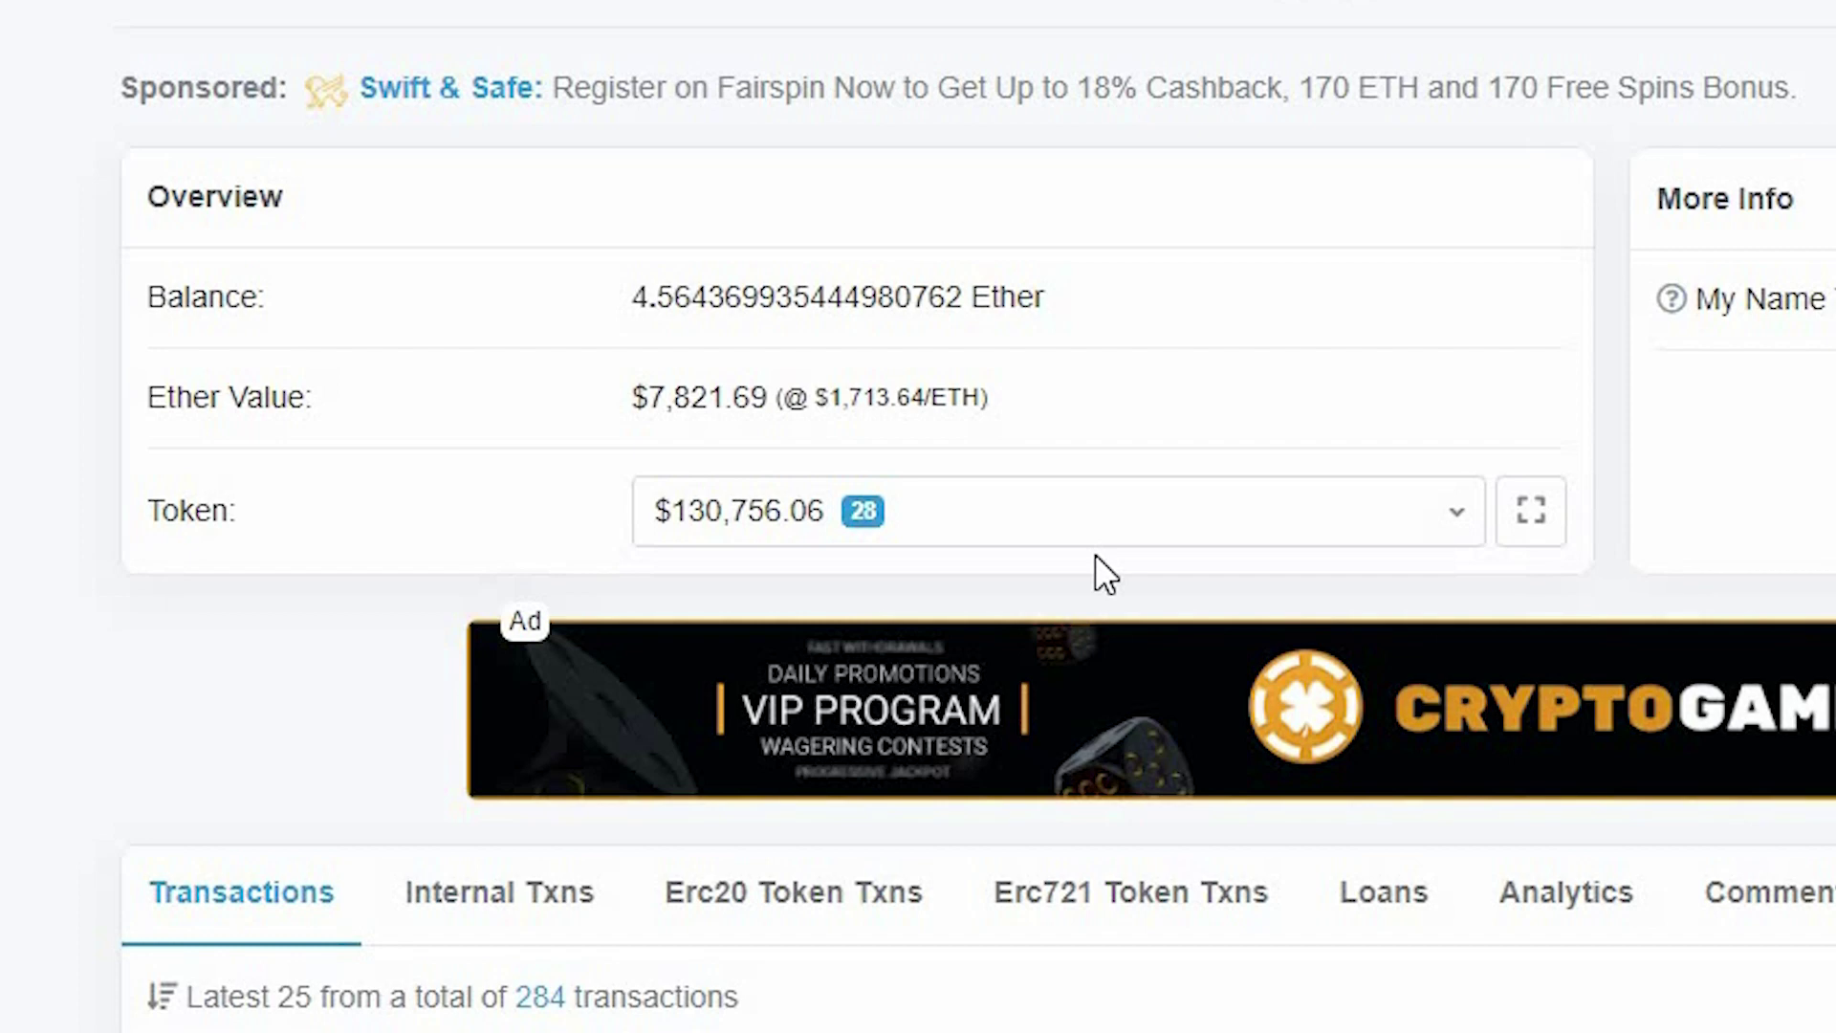
pyautogui.scroll(-6, 1094, 554)
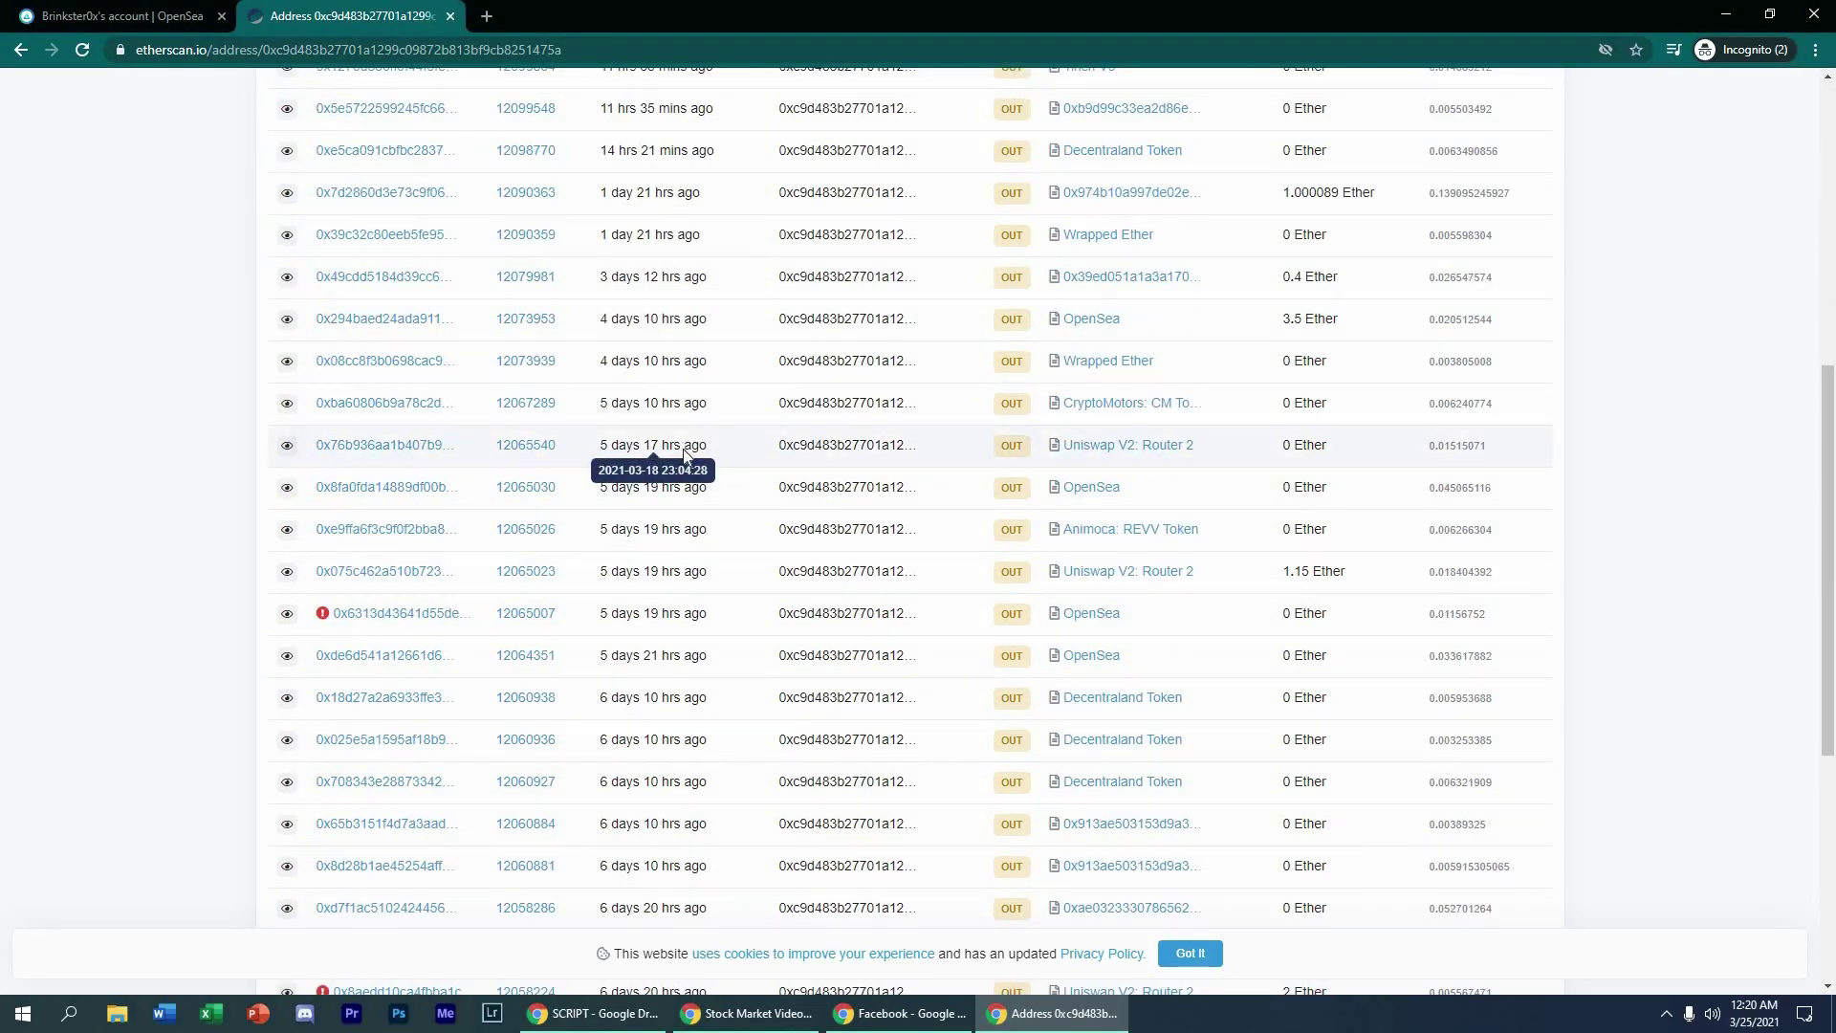
pyautogui.scroll(7, 684, 455)
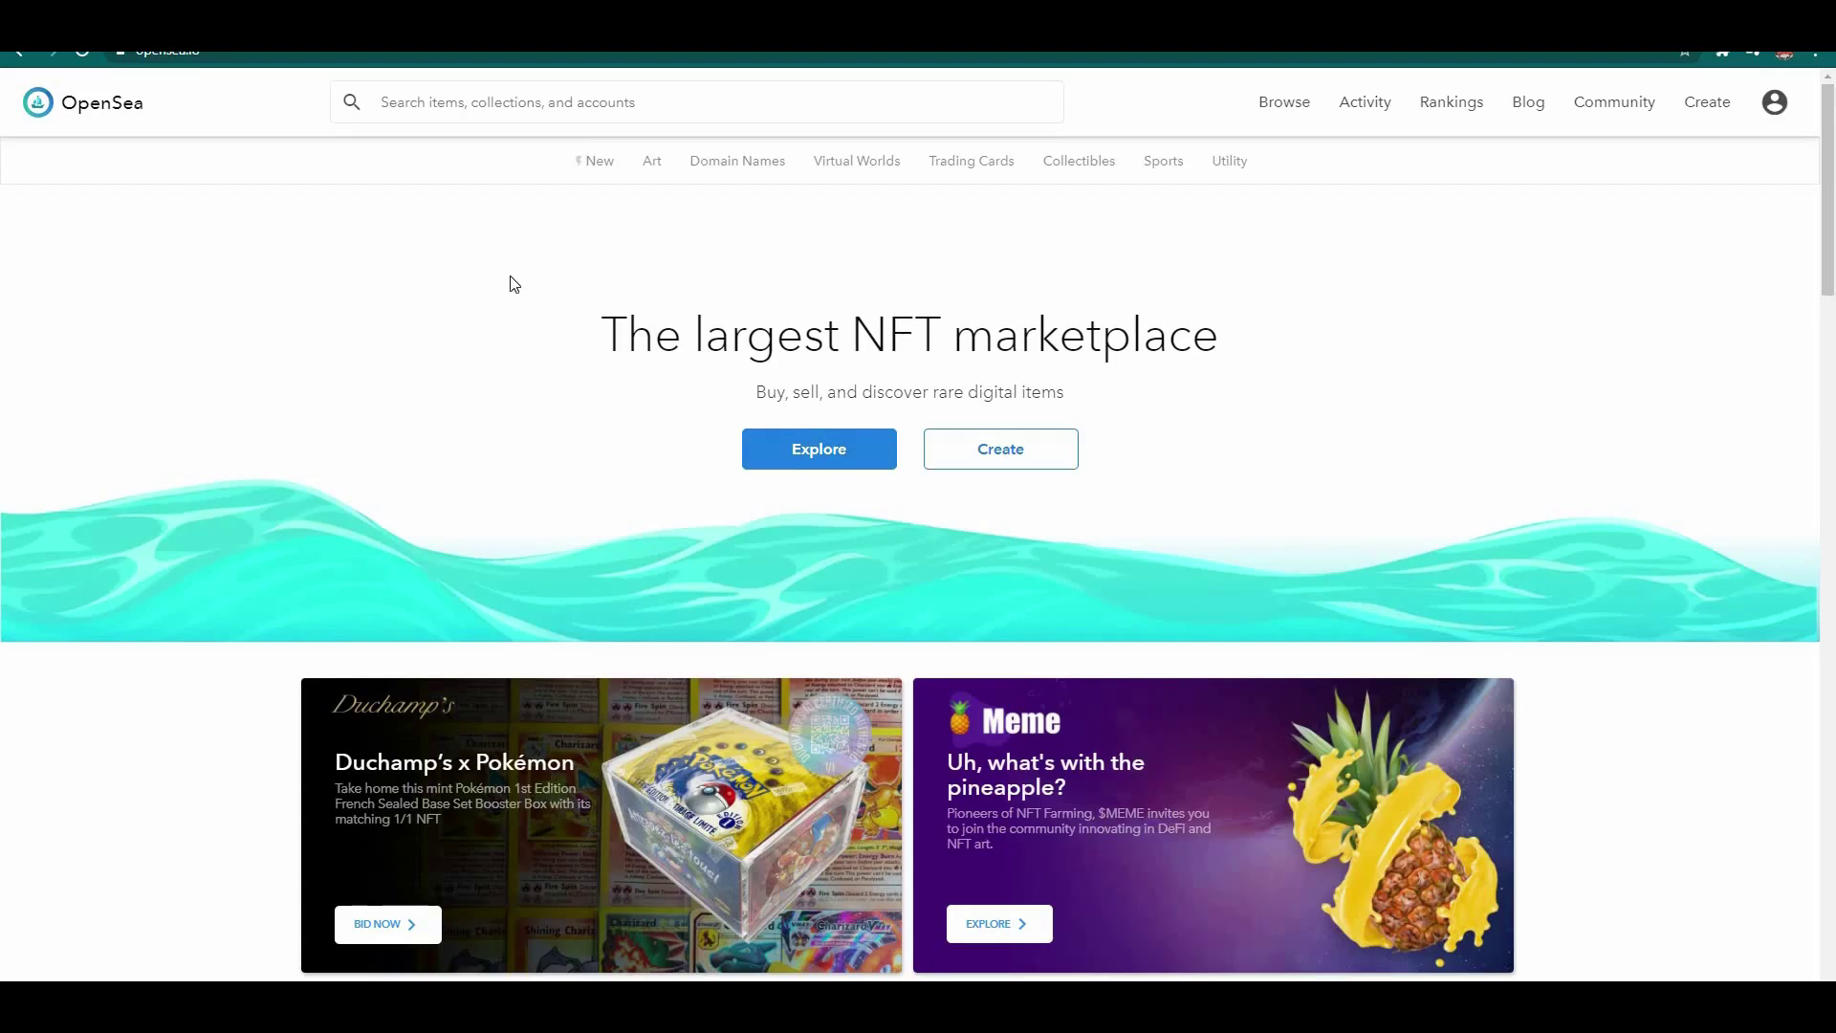
# Step: Scroll the homepage past Digital Art, Virtual Worlds and Collectibles to the Developers section and footer
pyautogui.scroll(-5, 513, 284)
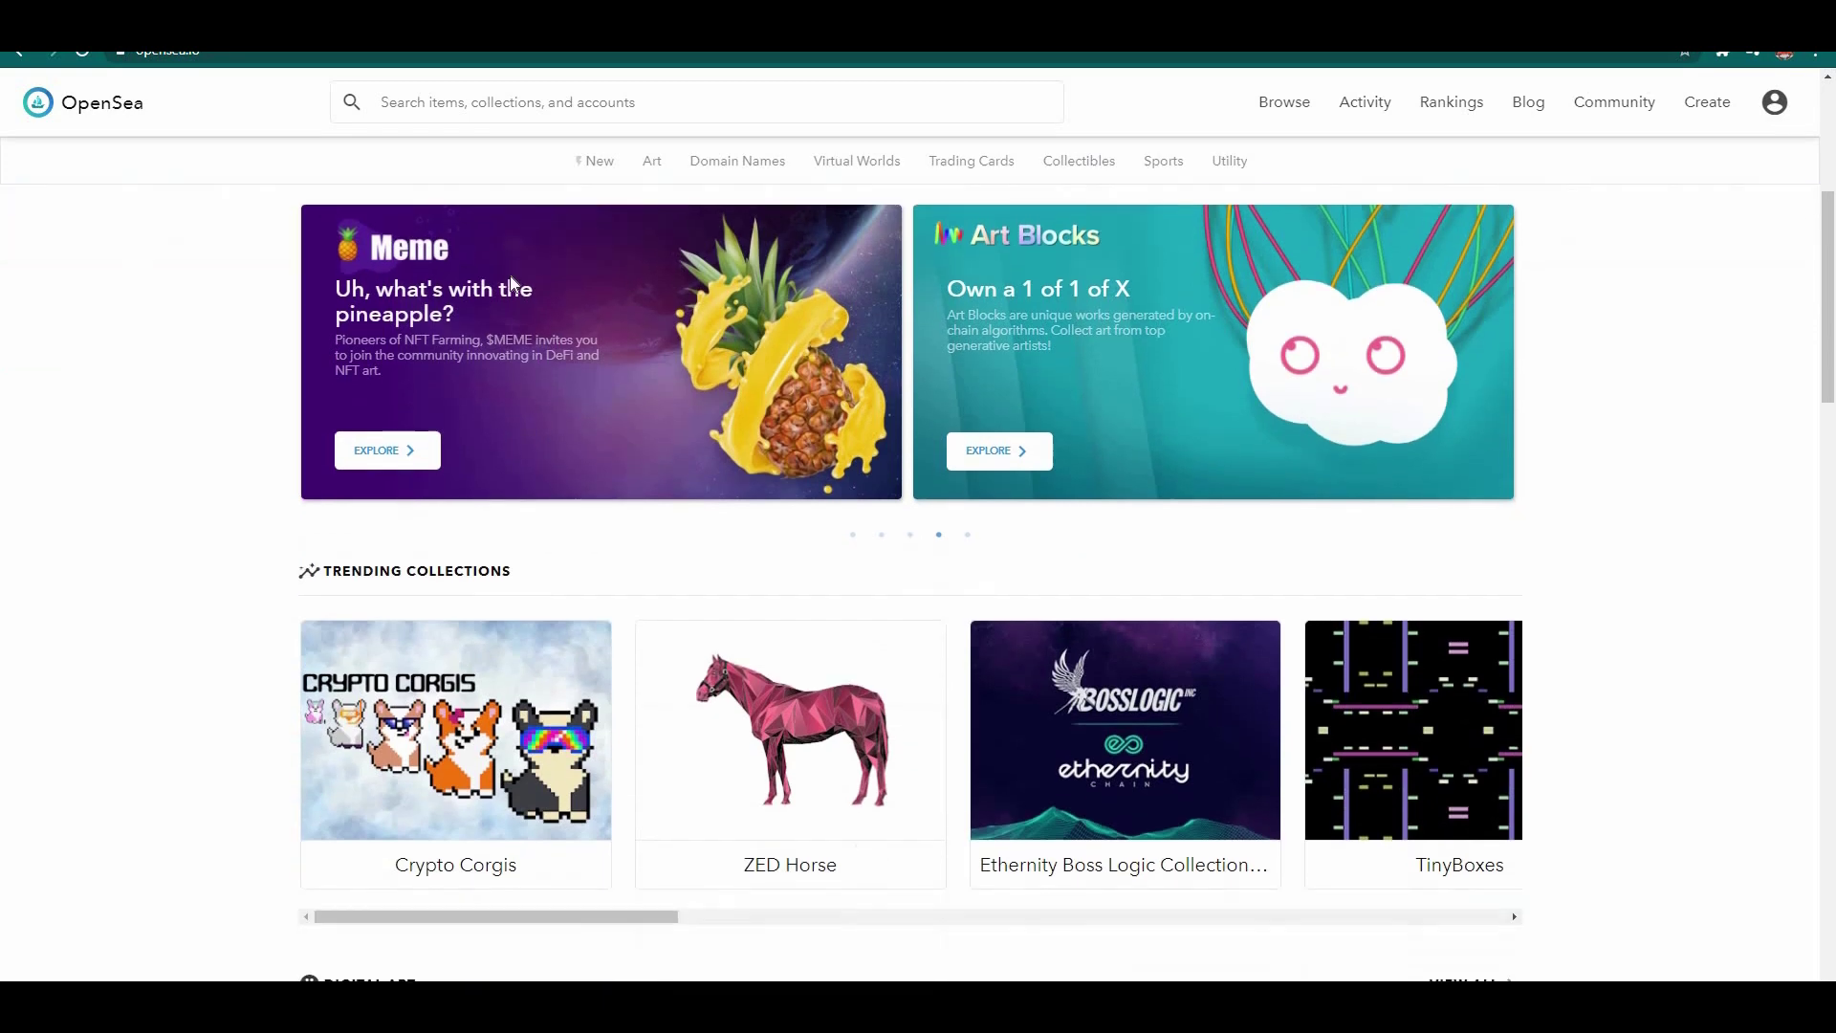
pyautogui.scroll(-9, 514, 284)
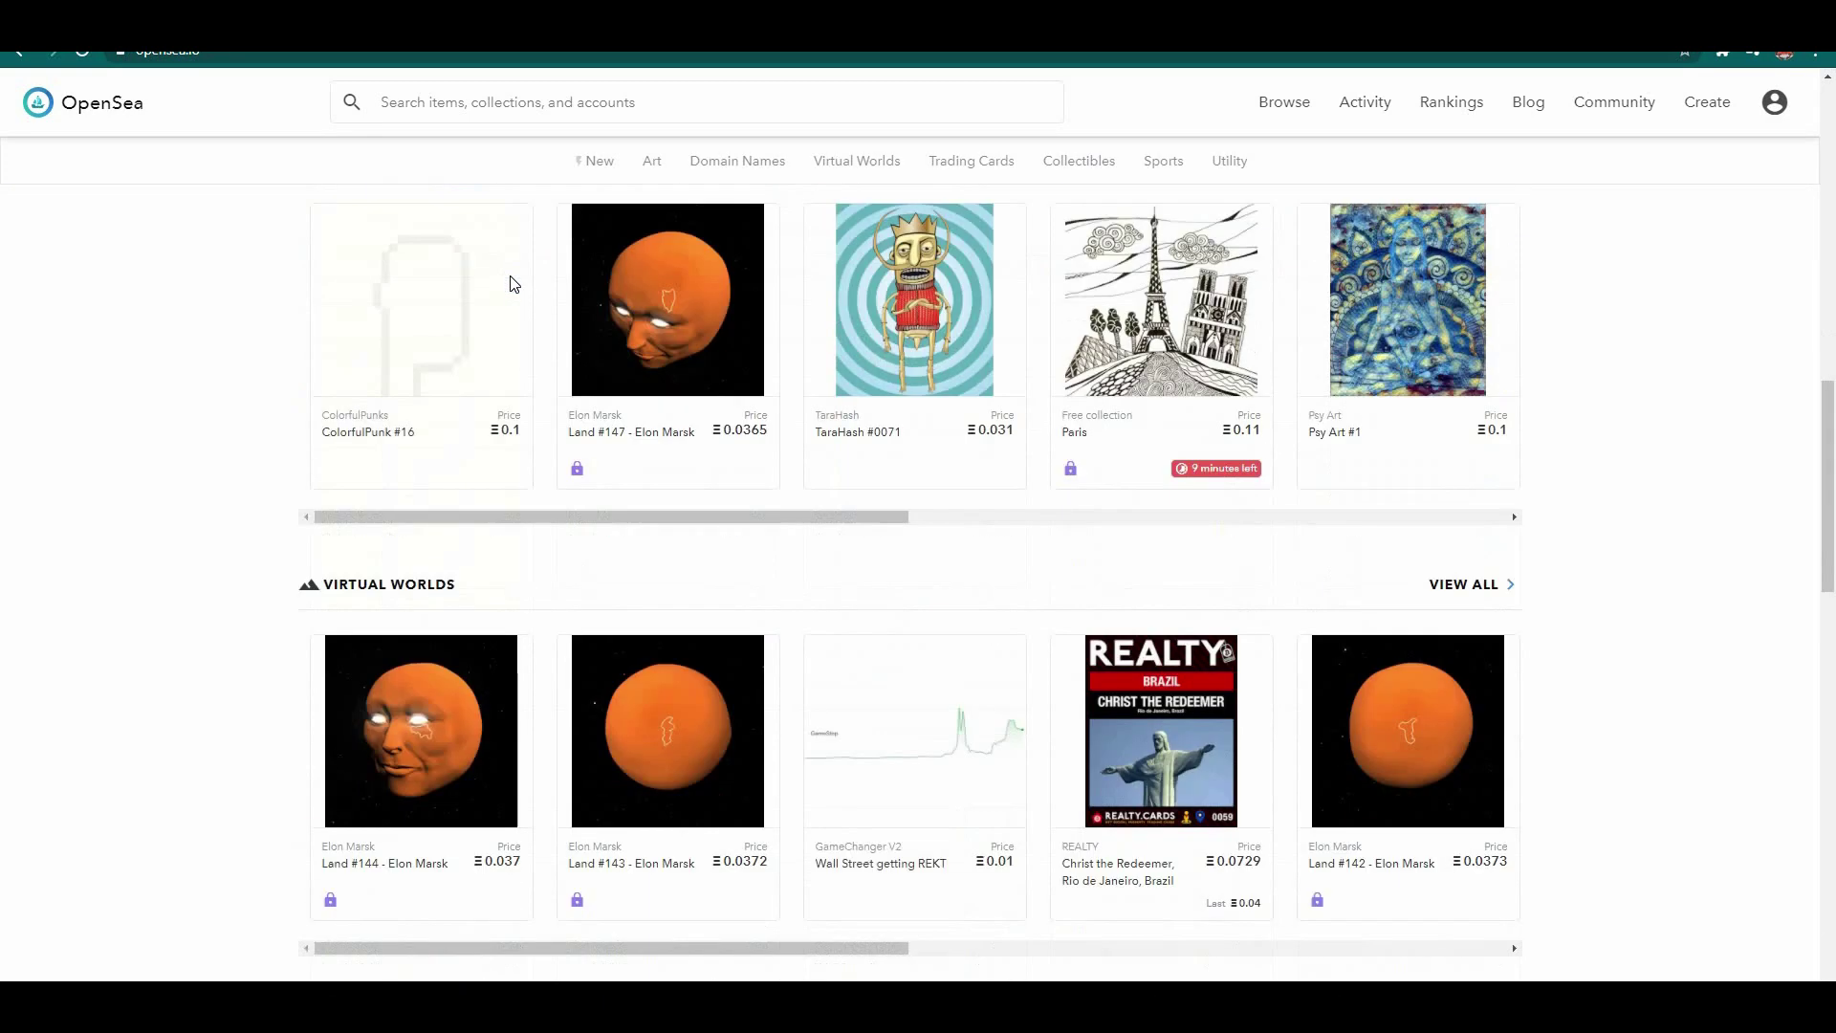
pyautogui.scroll(-2, 513, 284)
pyautogui.scroll(2, 513, 284)
pyautogui.scroll(-5, 514, 284)
pyautogui.scroll(-10, 513, 284)
pyautogui.scroll(-2, 510, 283)
pyautogui.scroll(7, 718, 705)
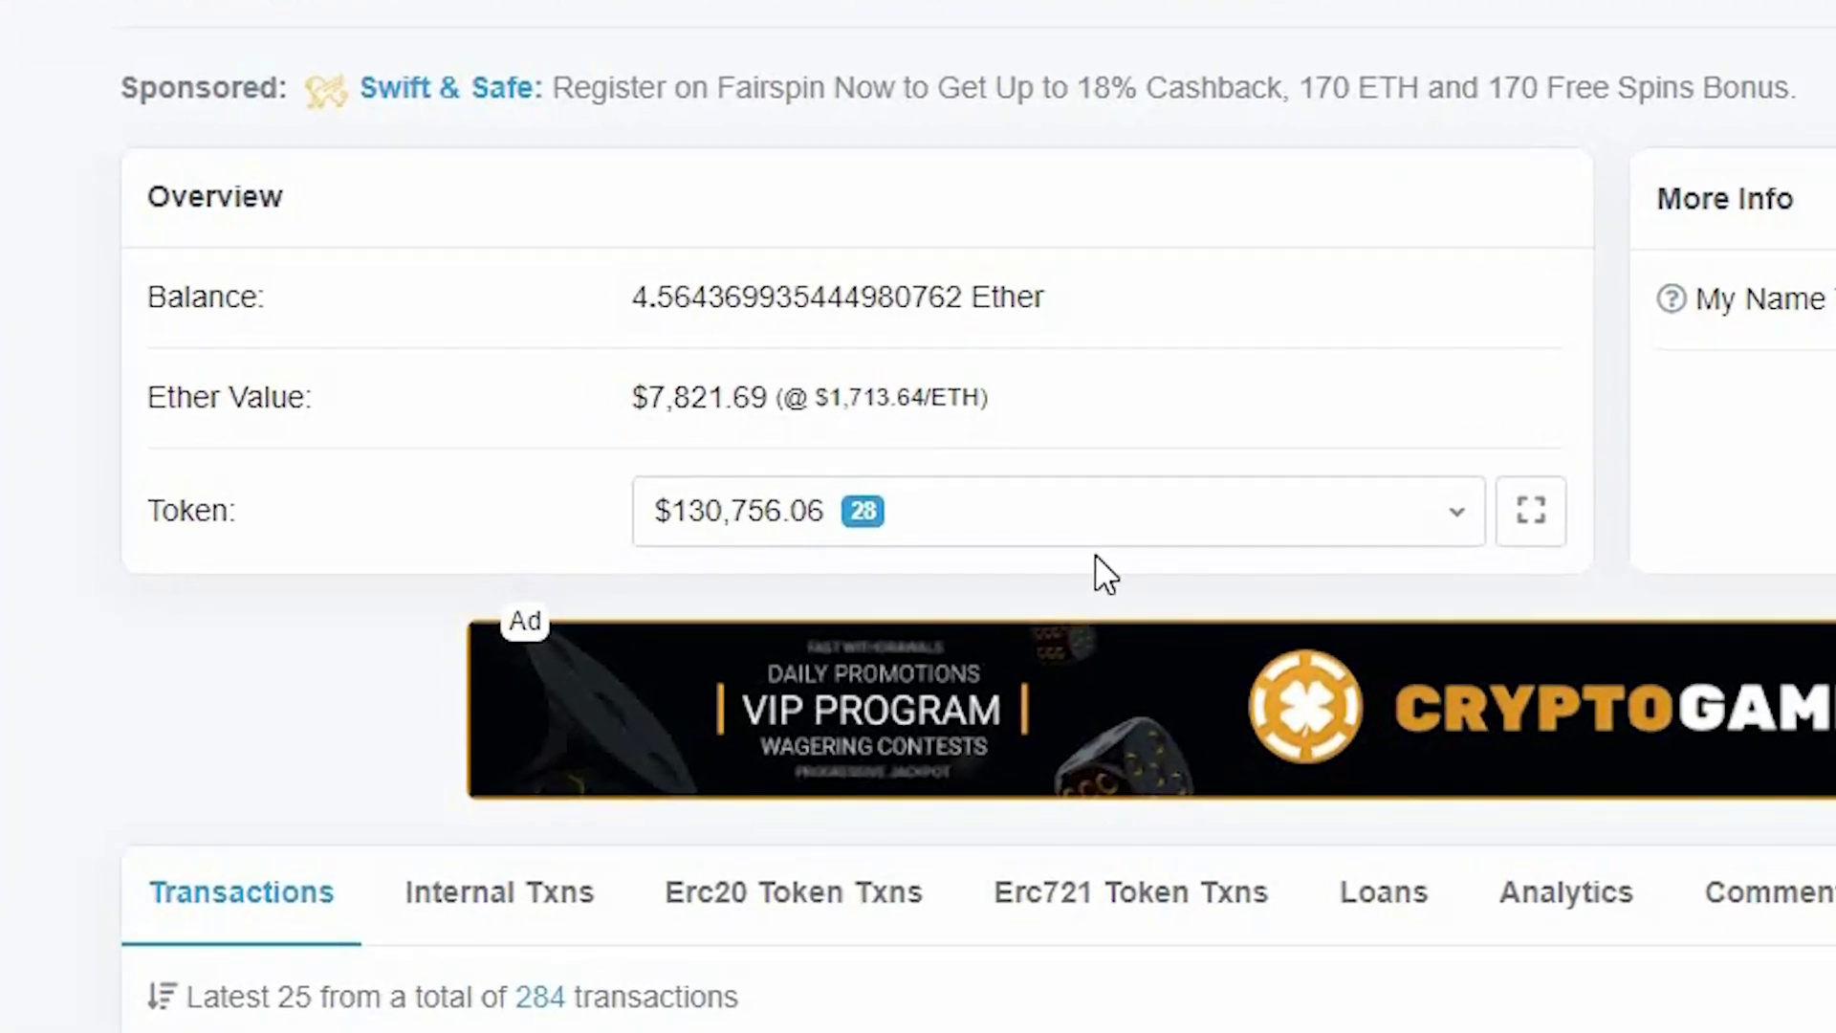
# Step: Move from the 4.564369935444980762 Ether balance overview down to the wallet's transactions list
pyautogui.scroll(-12, 1096, 555)
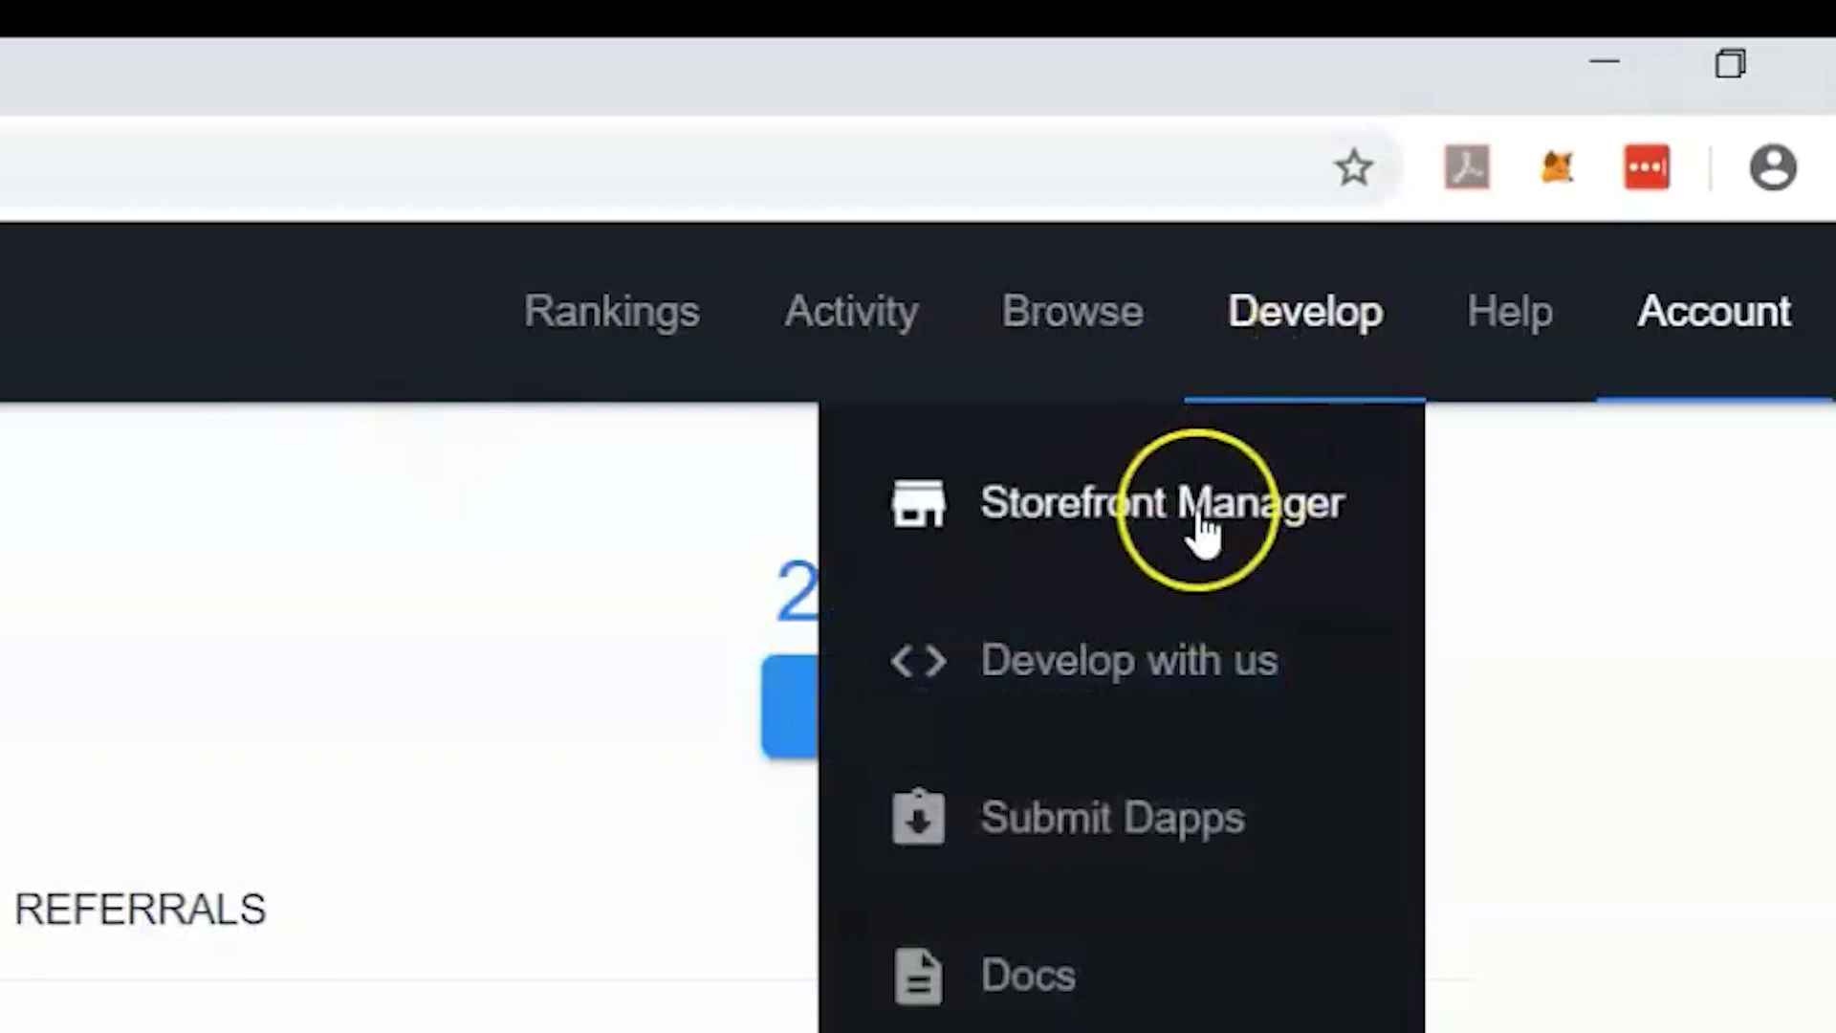
# Step: Open the Storefront Manager from the Develop options to create a storefront
pyautogui.click(1201, 521)
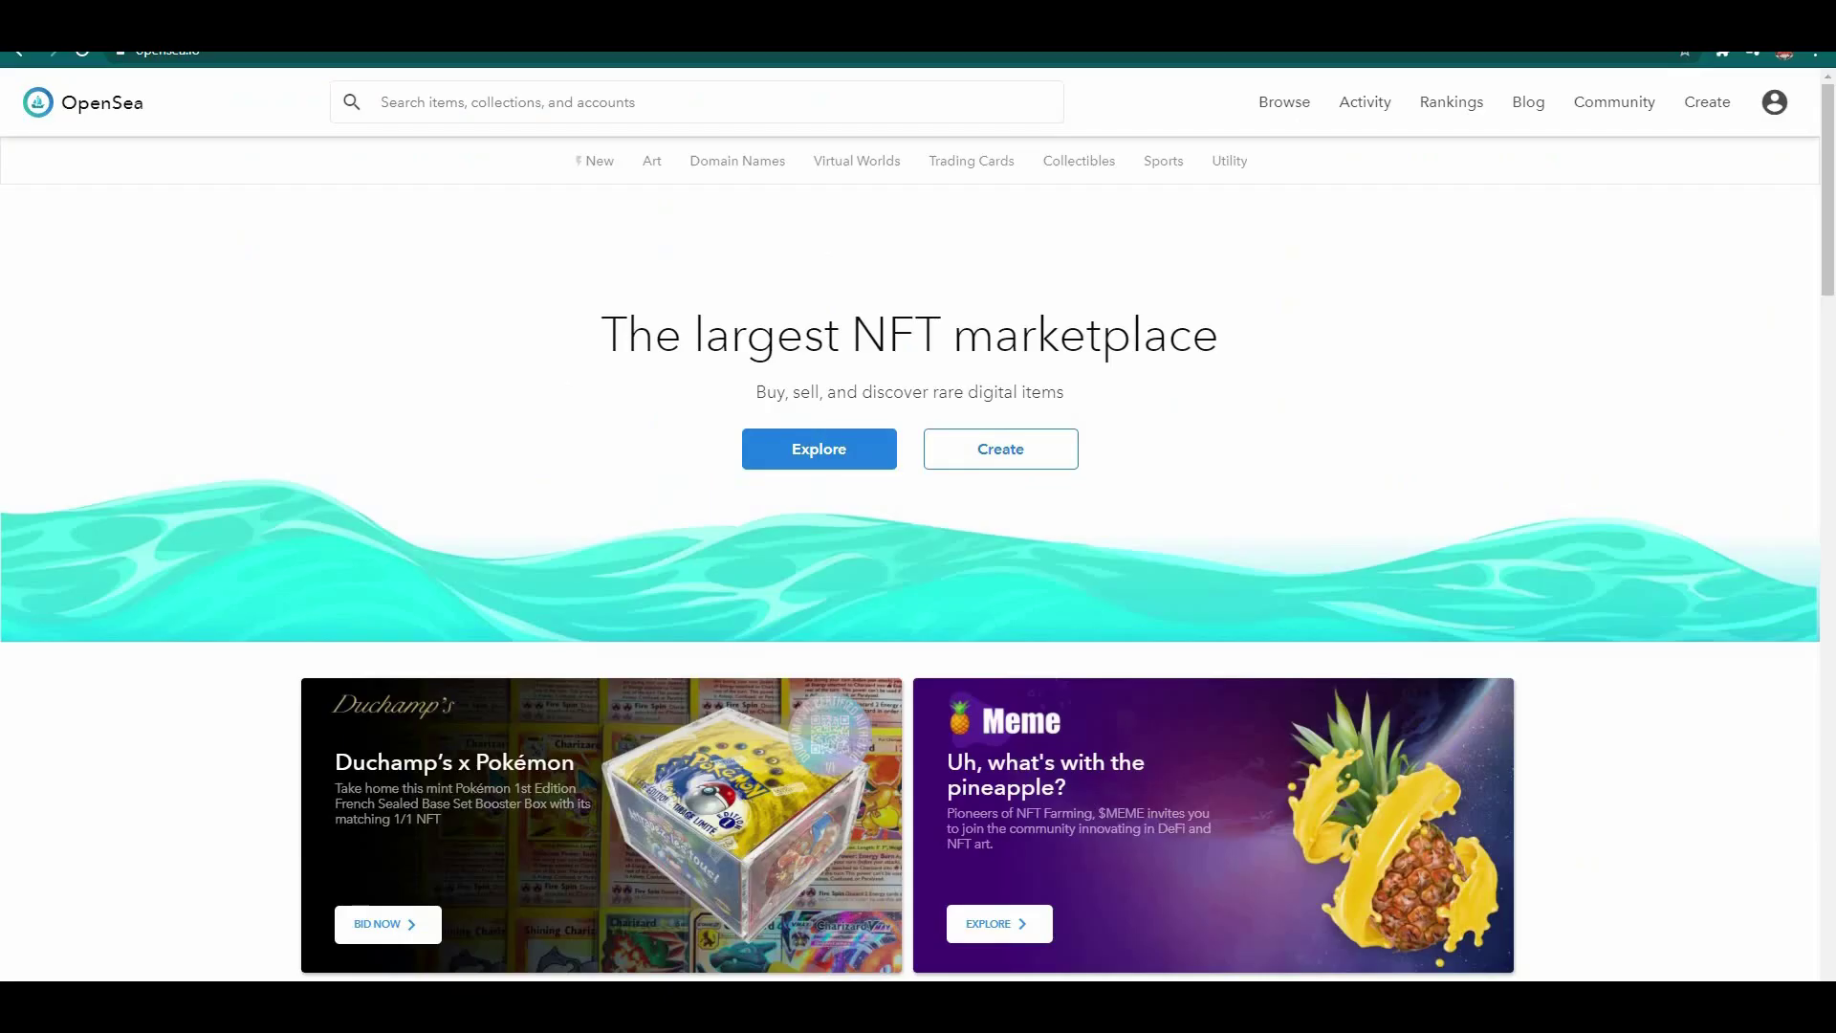
# Step: Scroll down the homepage and slide the Collectibles row to the right
pyautogui.scroll(-3, 514, 284)
pyautogui.scroll(-7, 514, 284)
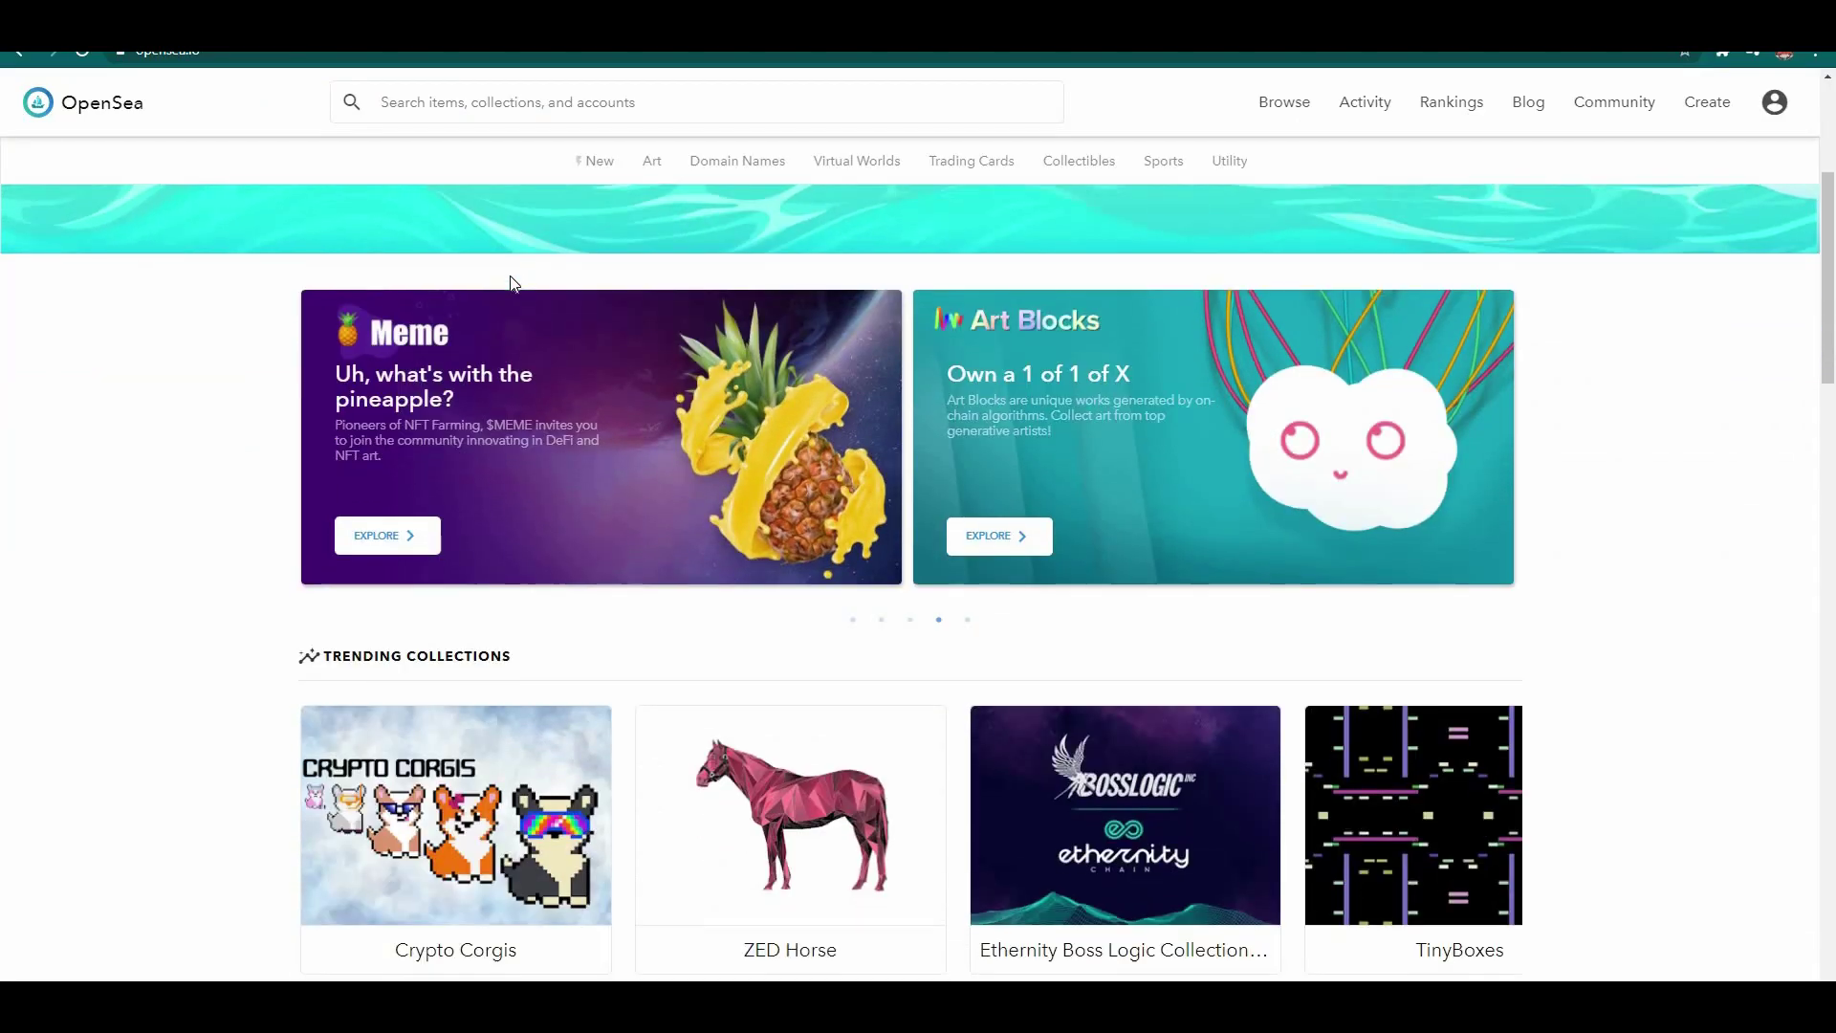
pyautogui.scroll(-5, 512, 283)
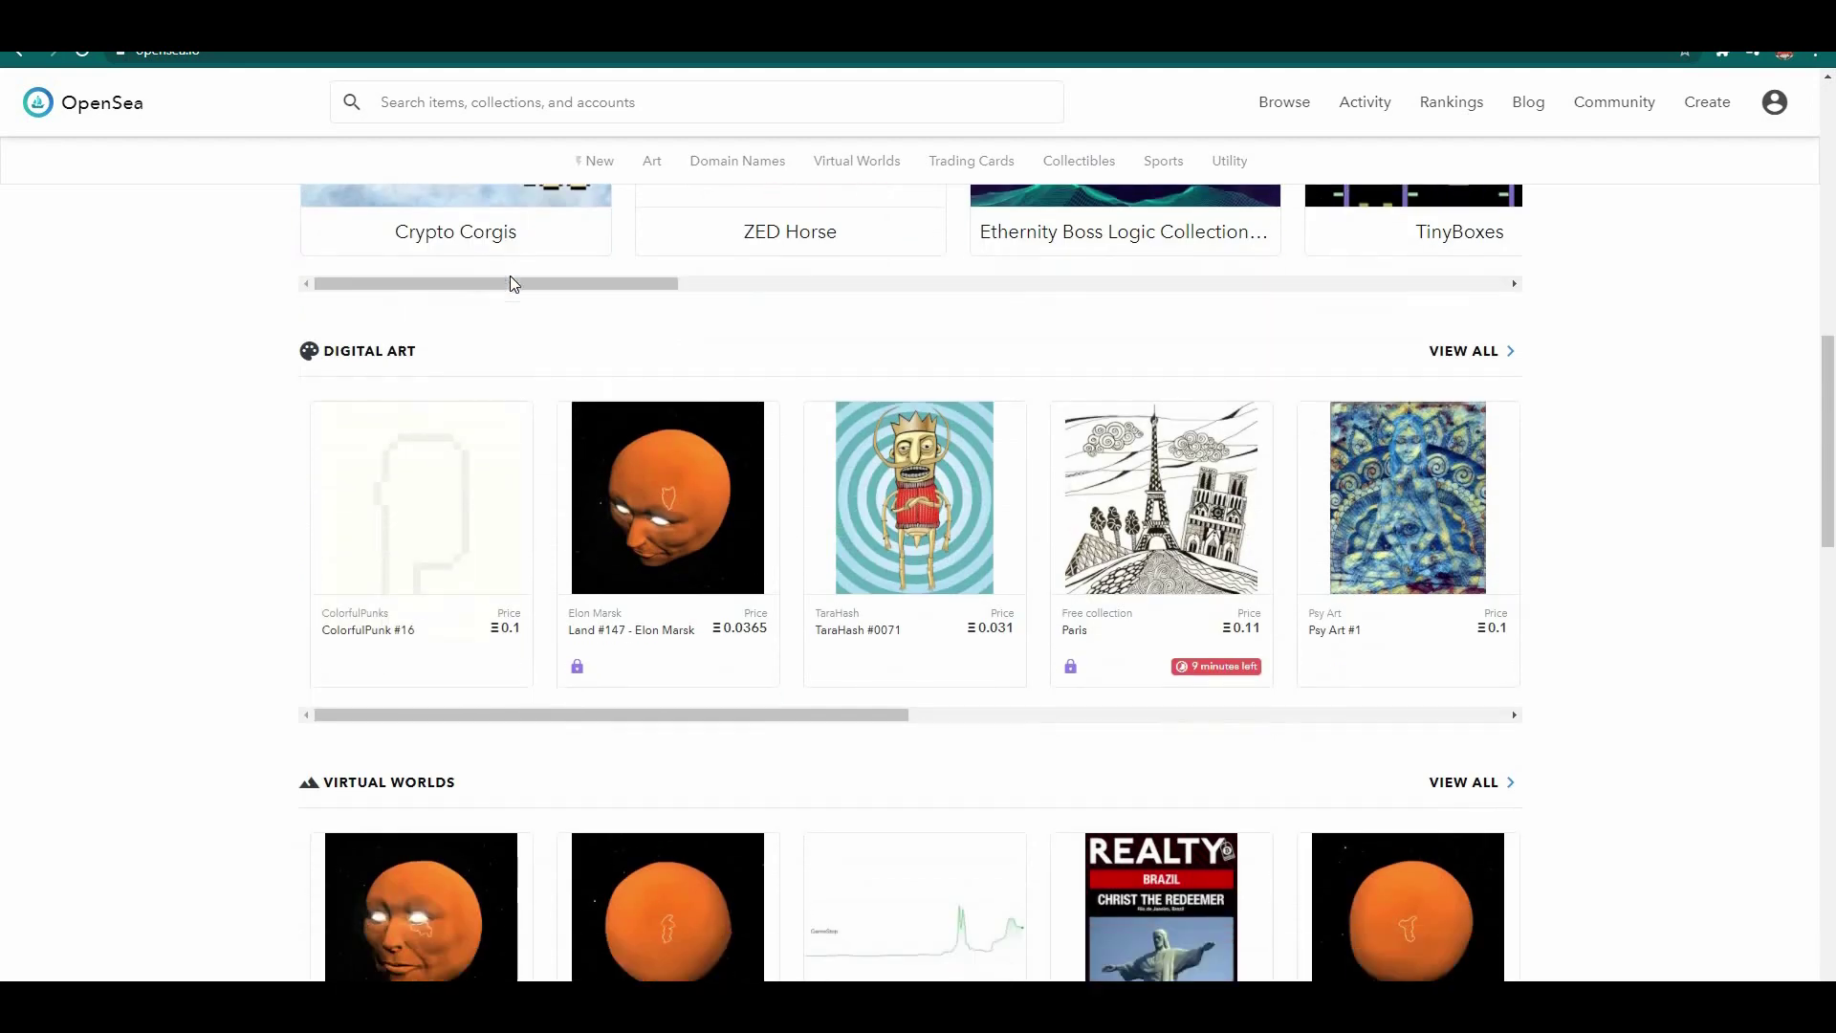
pyautogui.scroll(-10, 513, 284)
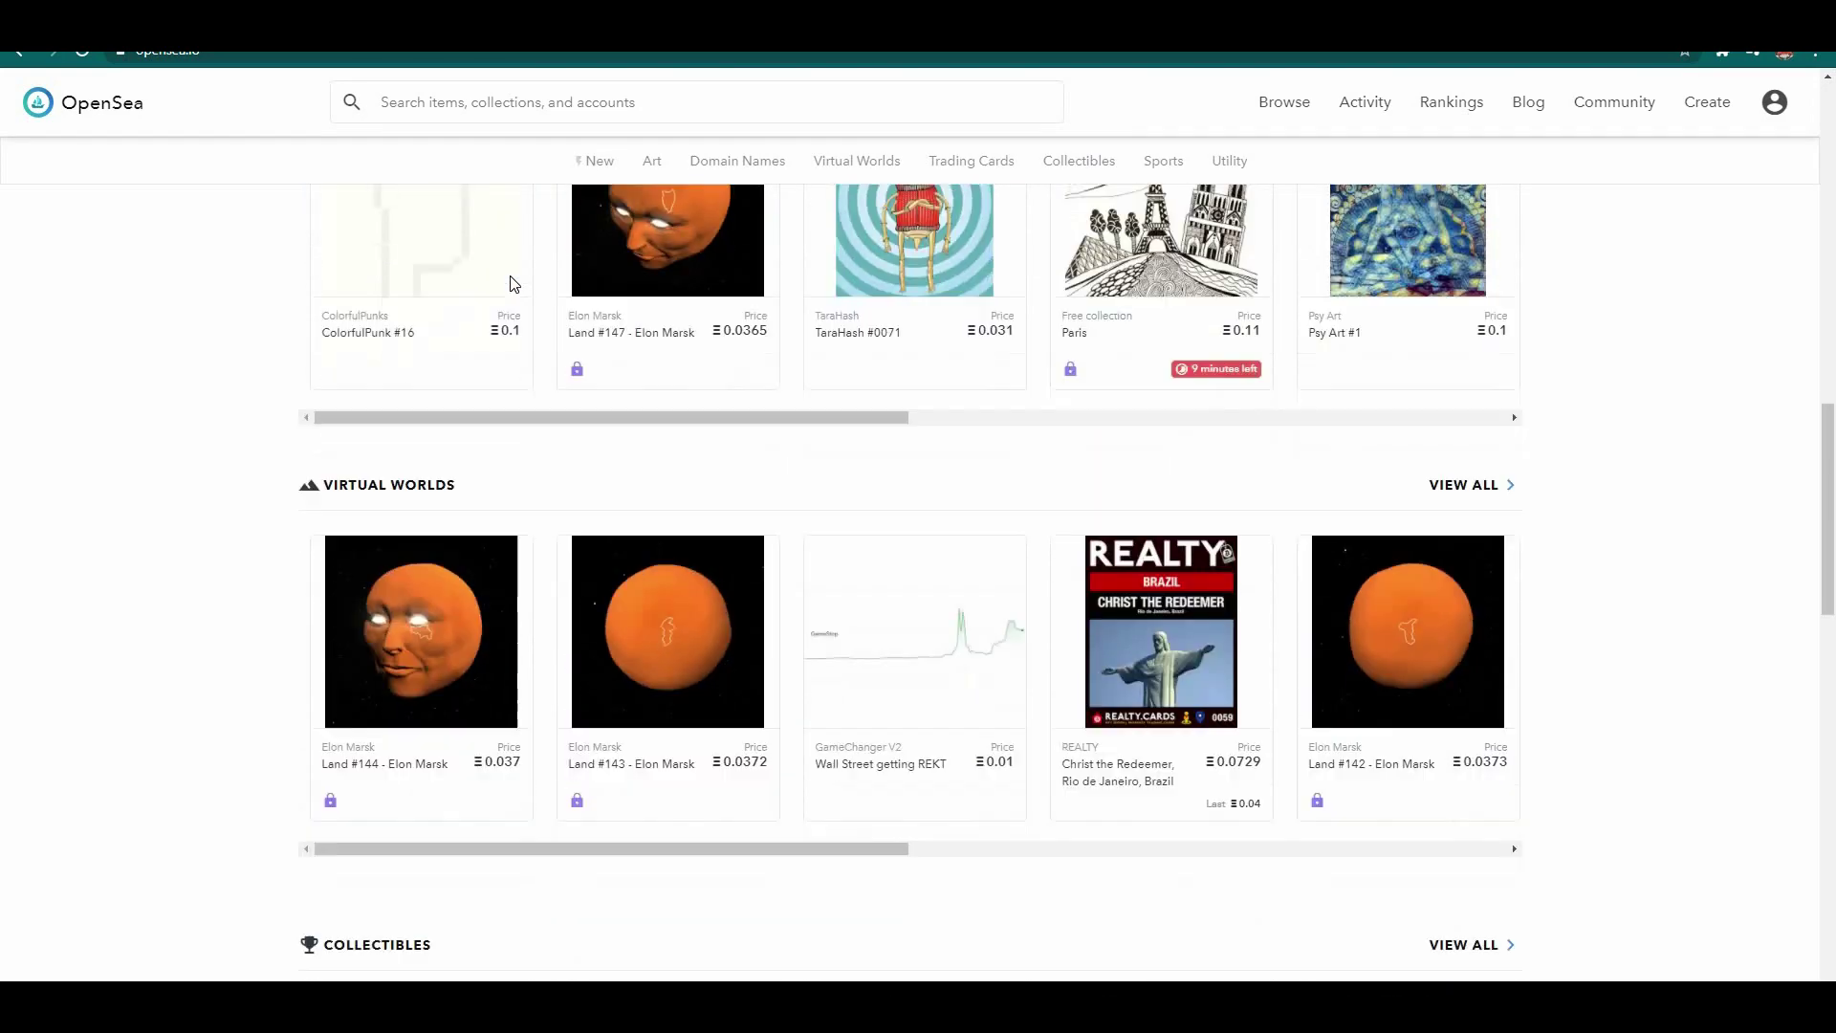
pyautogui.scroll(-8, 514, 284)
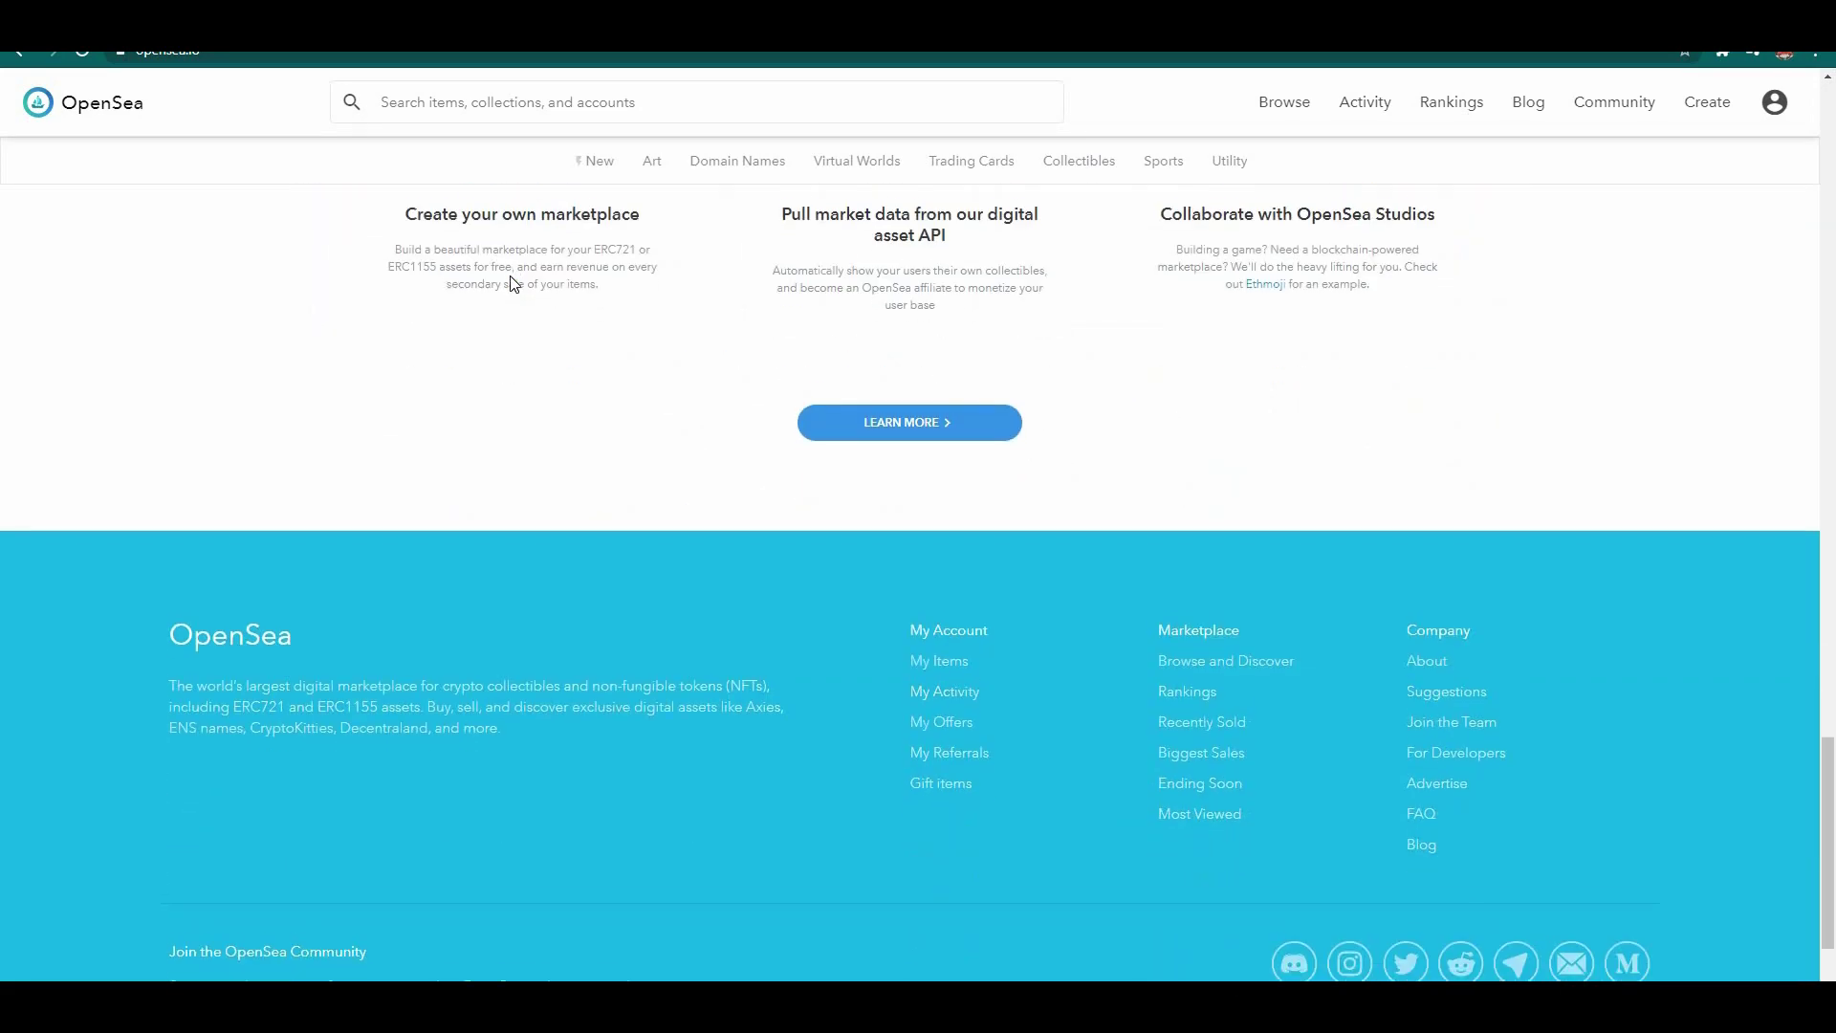
pyautogui.scroll(11, 529, 294)
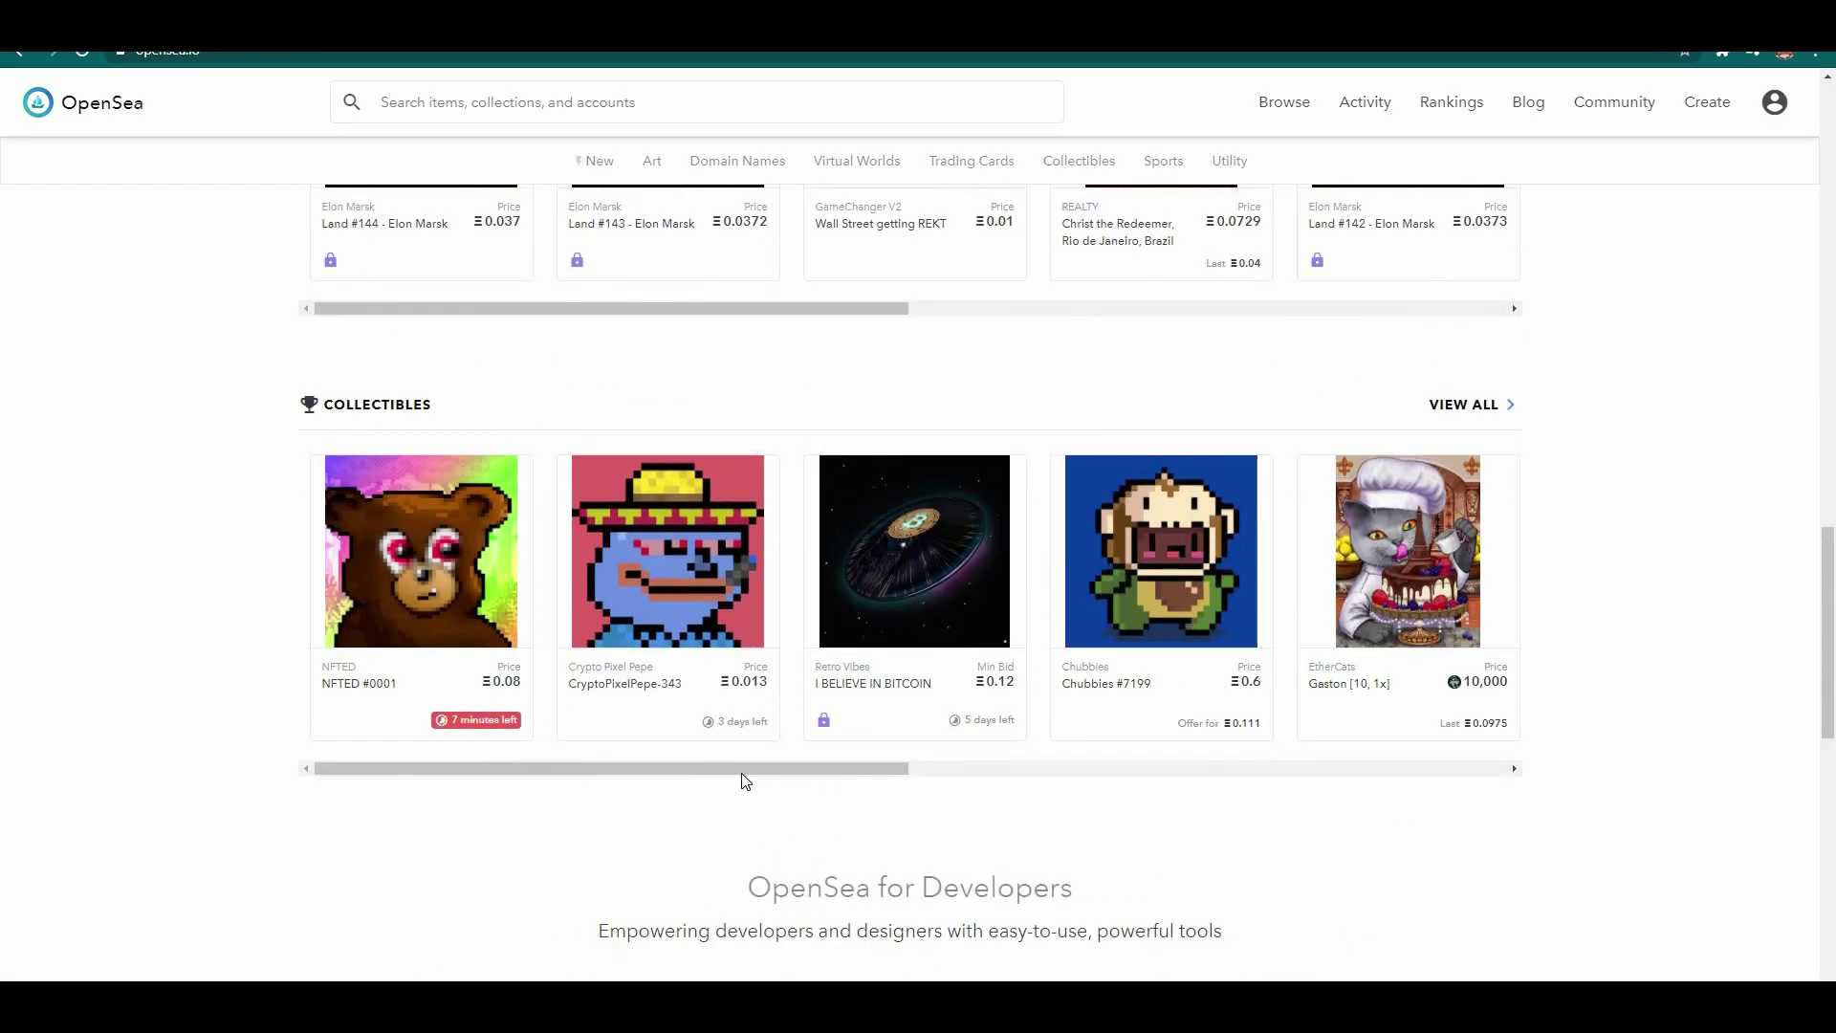
pyautogui.moveTo(903, 771); pyautogui.dragTo(1148, 841)
pyautogui.scroll(8, 1147, 841)
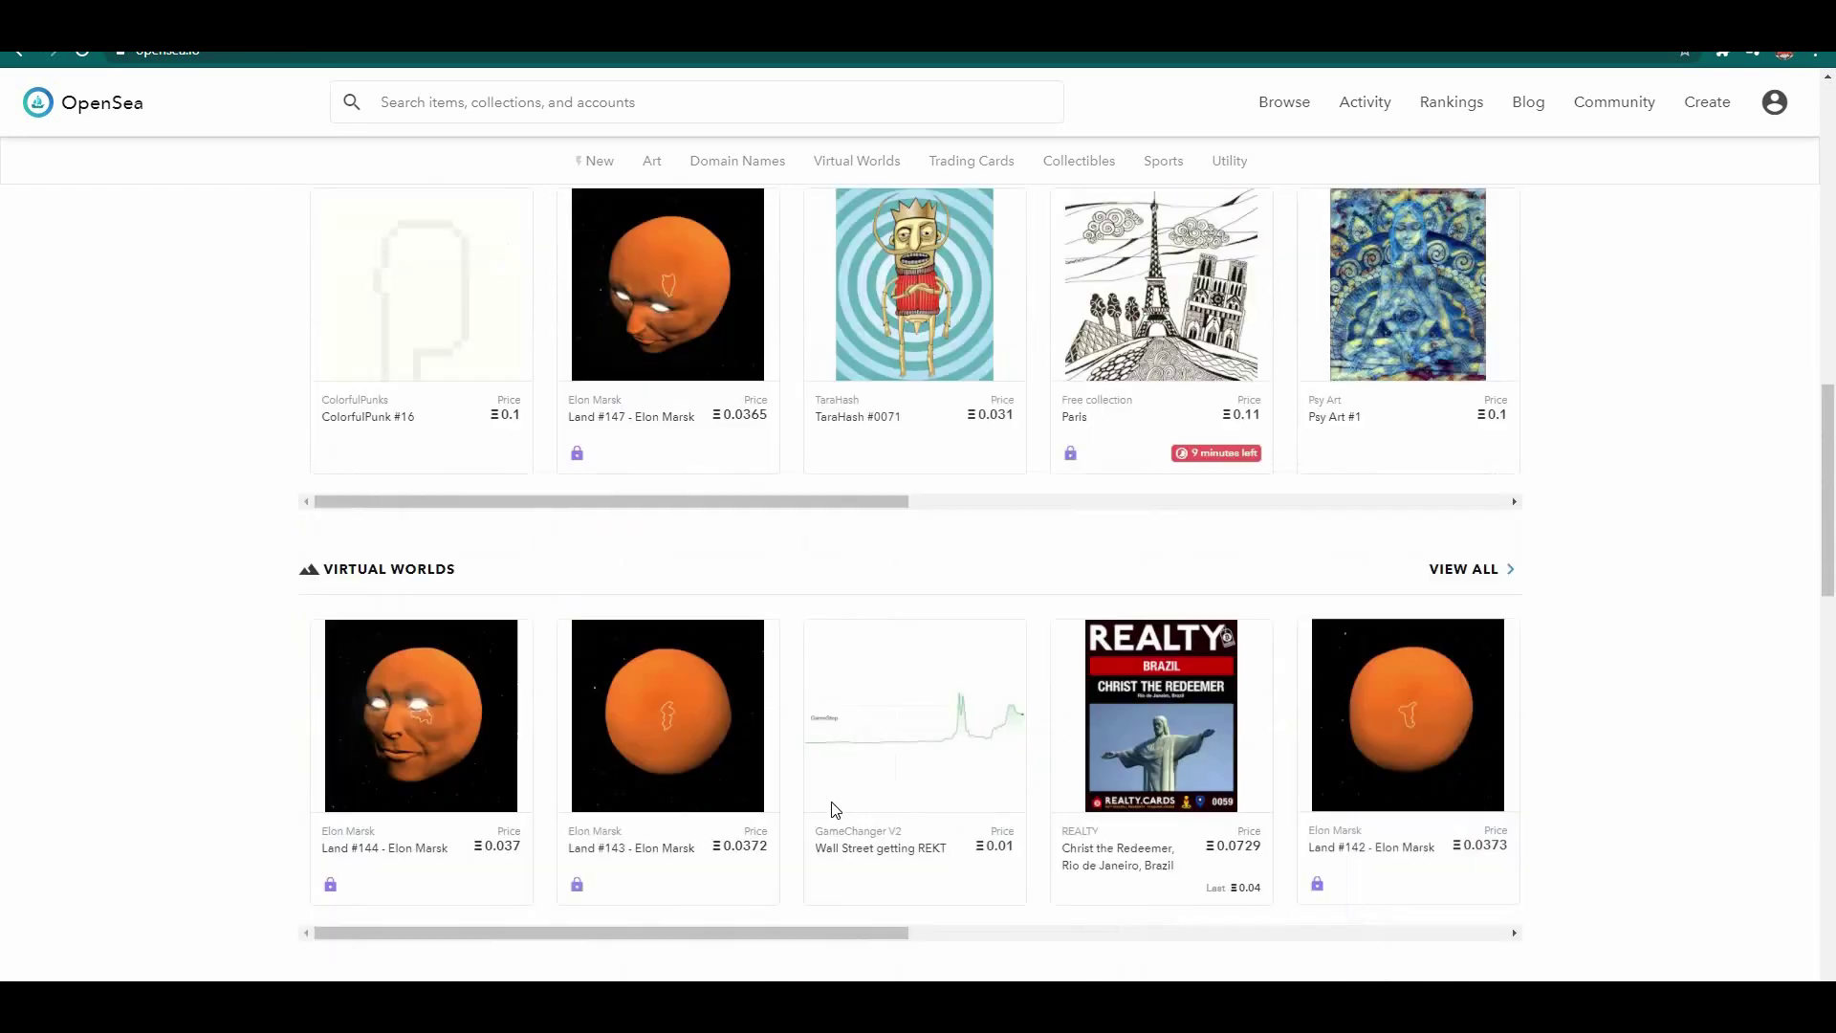
pyautogui.scroll(-3, 603, 787)
# Step: Slide the remaining rows right until Trending Collections shows Foundation (FND), The Creation and CryptoMotors
pyautogui.moveTo(1031, 794); pyautogui.dragTo(1523, 758)
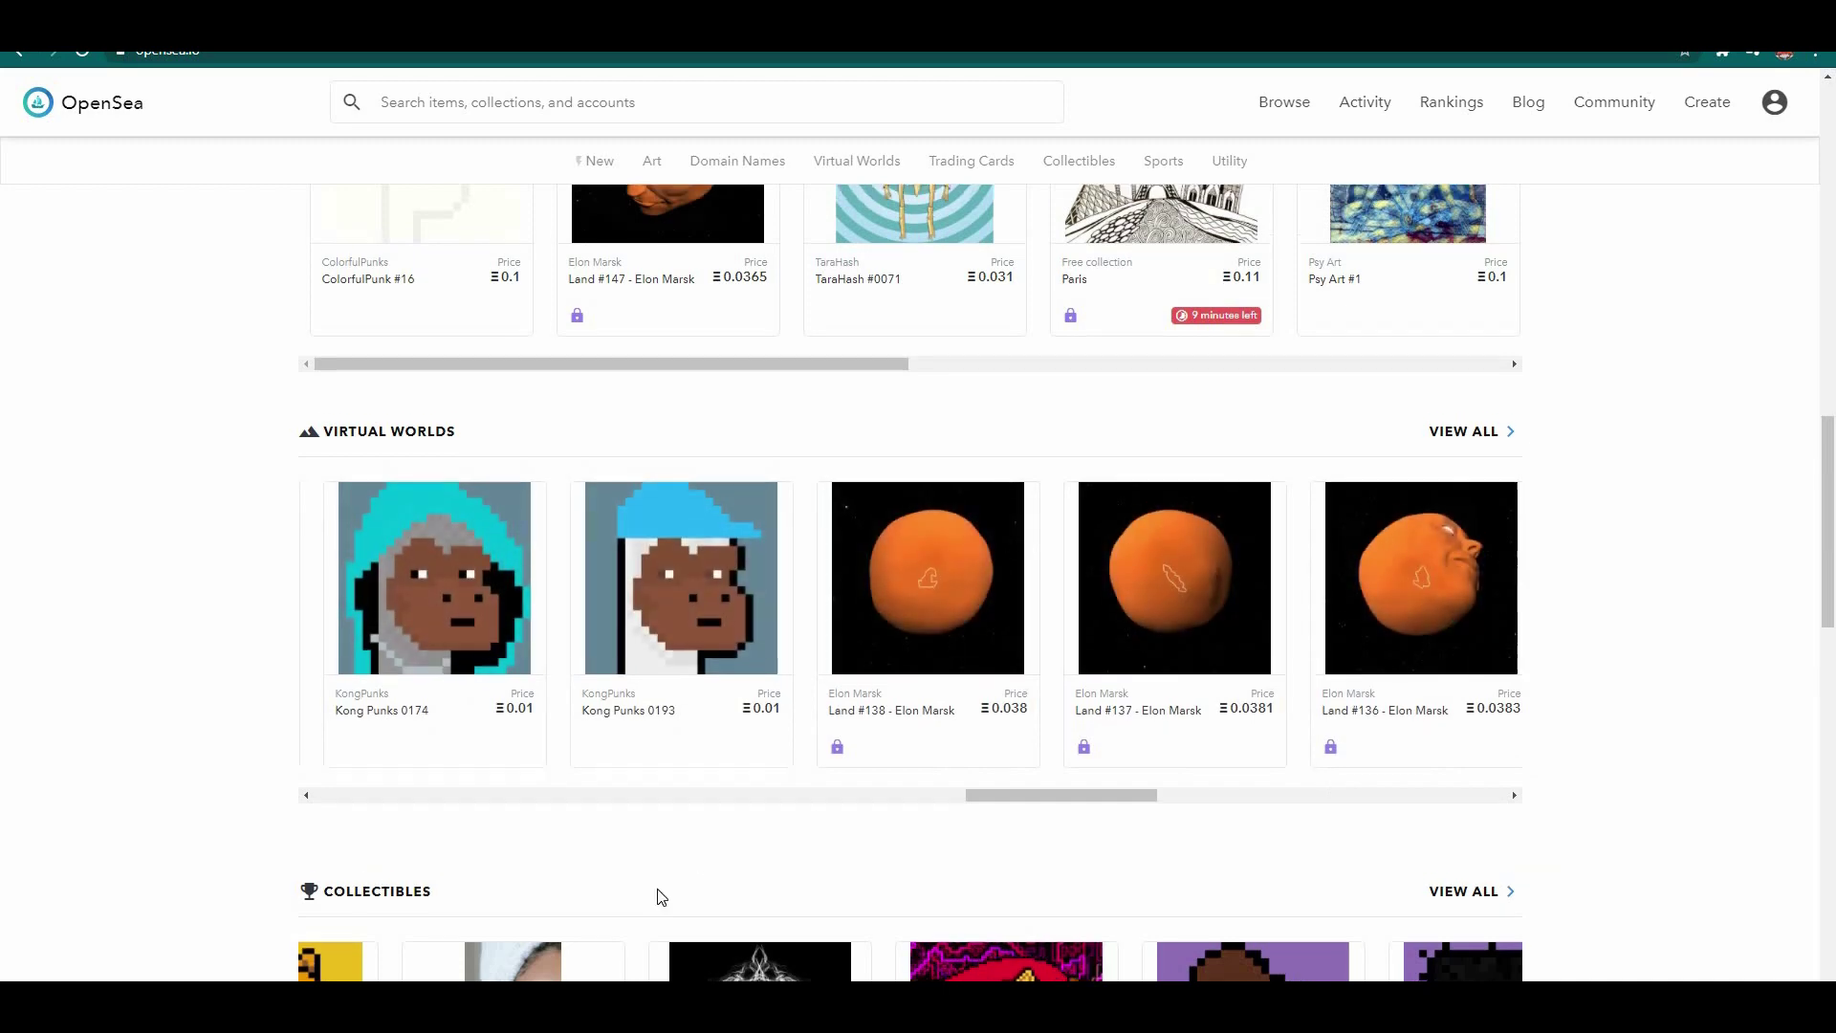
pyautogui.scroll(6, 656, 893)
pyautogui.scroll(-1, 778, 836)
pyautogui.hscroll(10, 1010, 816)
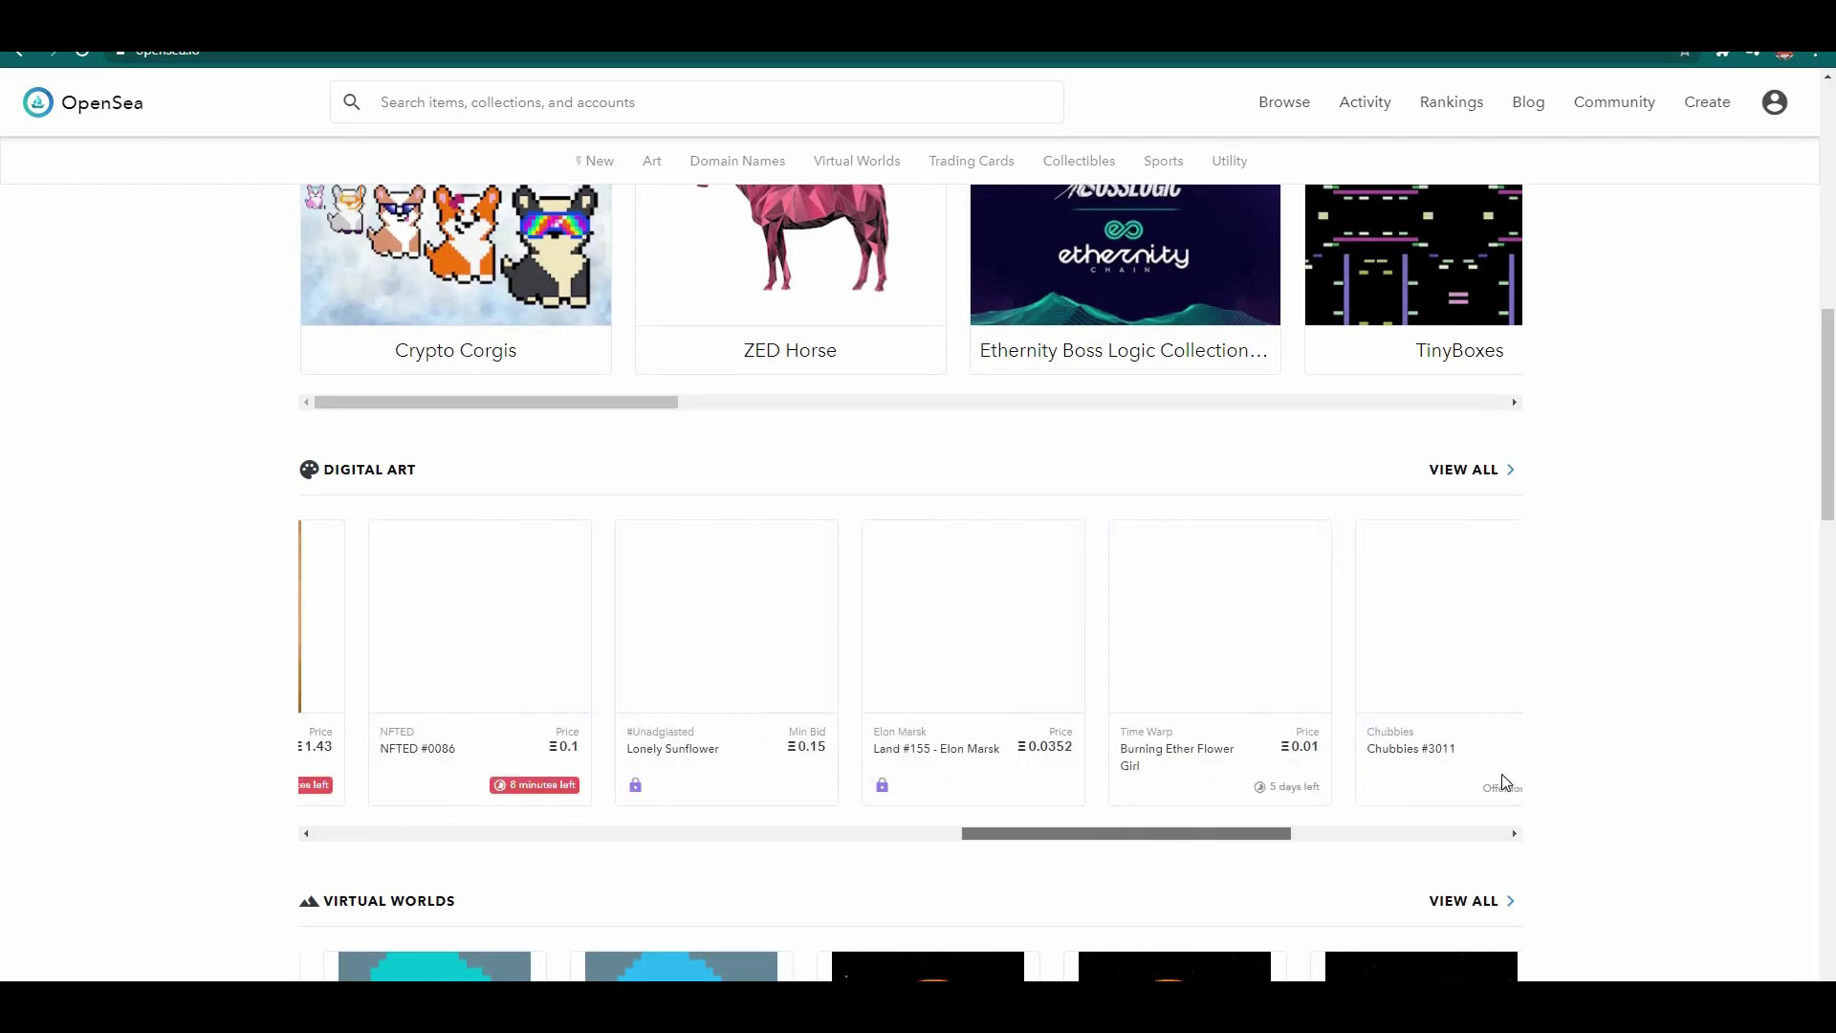
pyautogui.scroll(5, 1356, 840)
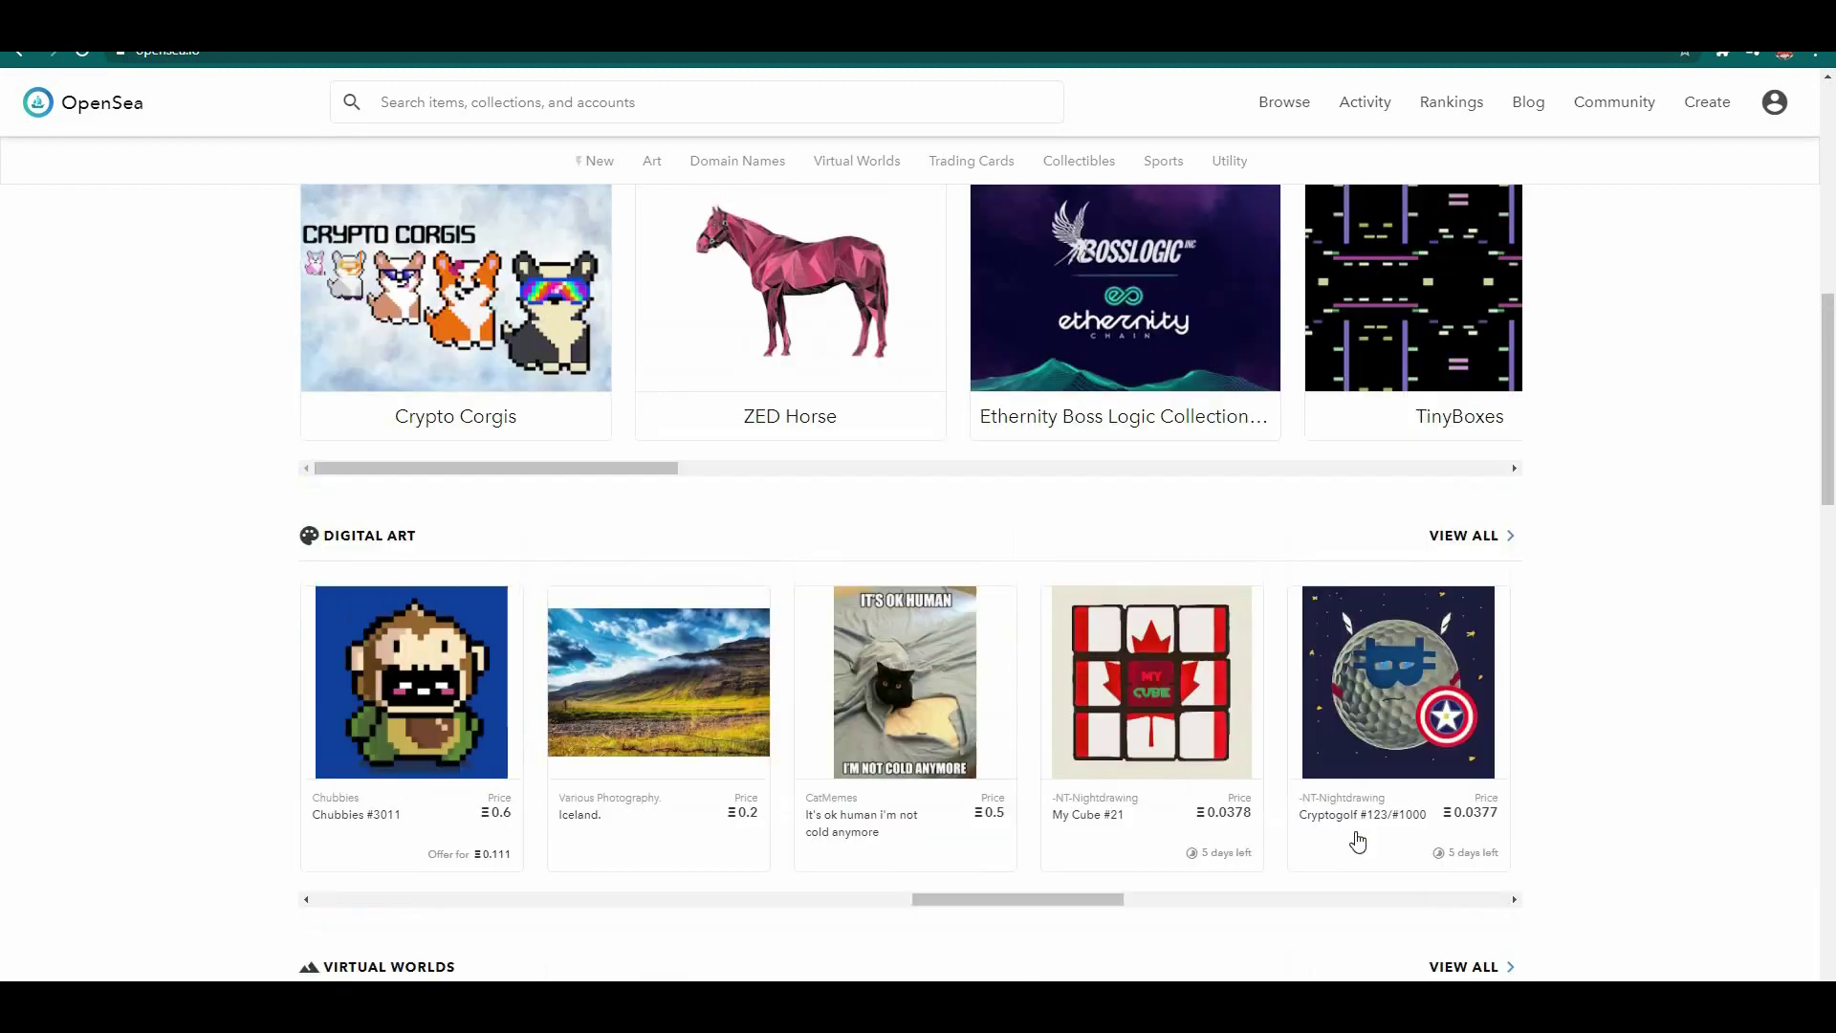
pyautogui.hscroll(15, 902, 865)
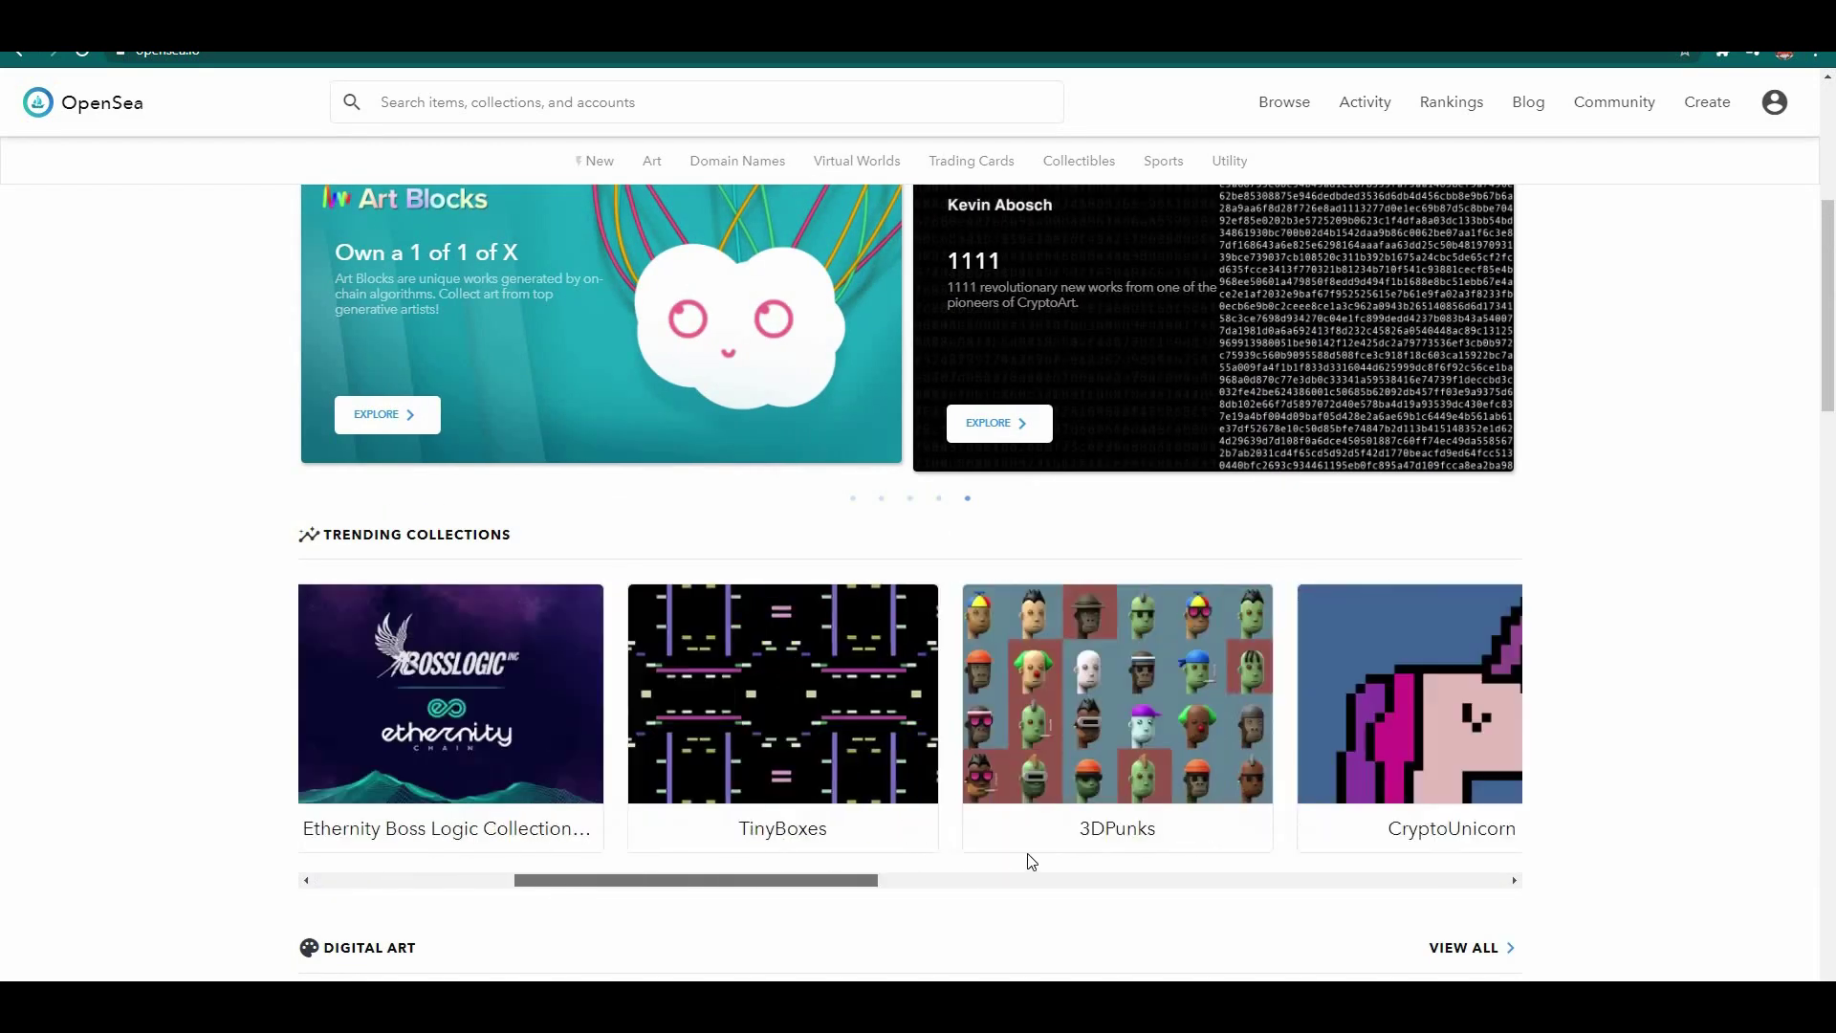
pyautogui.hscroll(10, 1322, 834)
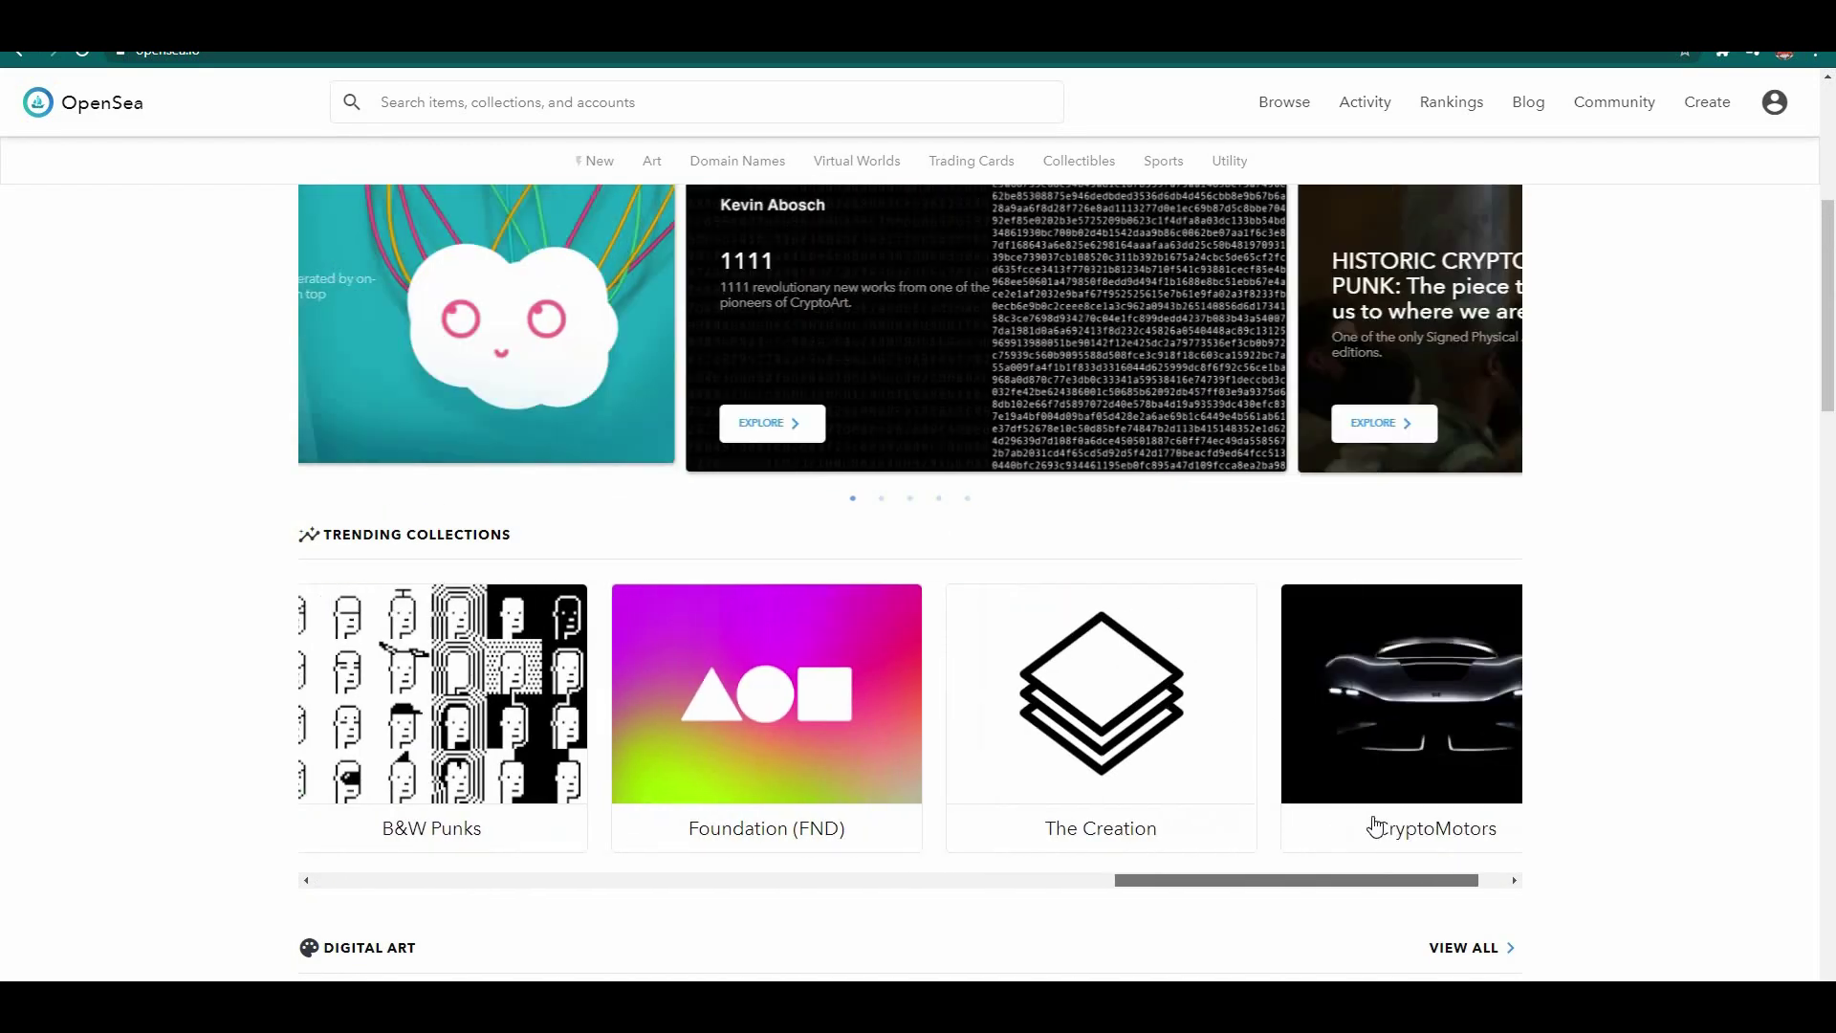